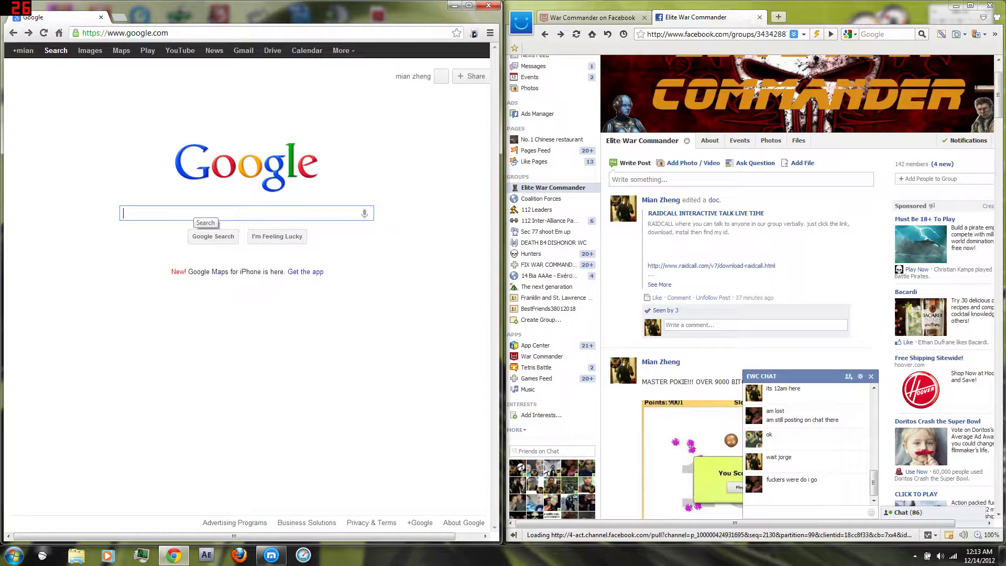
type("ra")
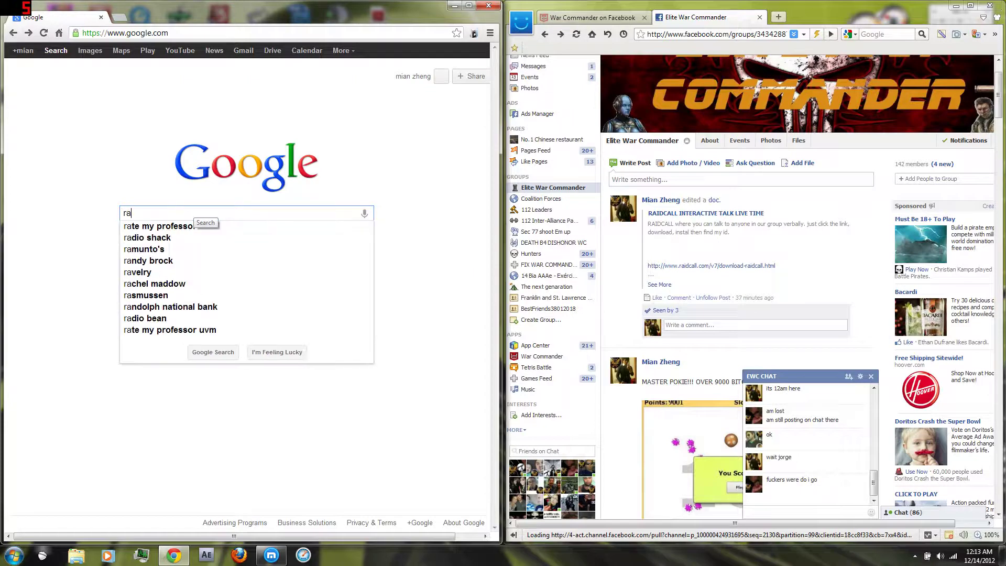
type("id cal")
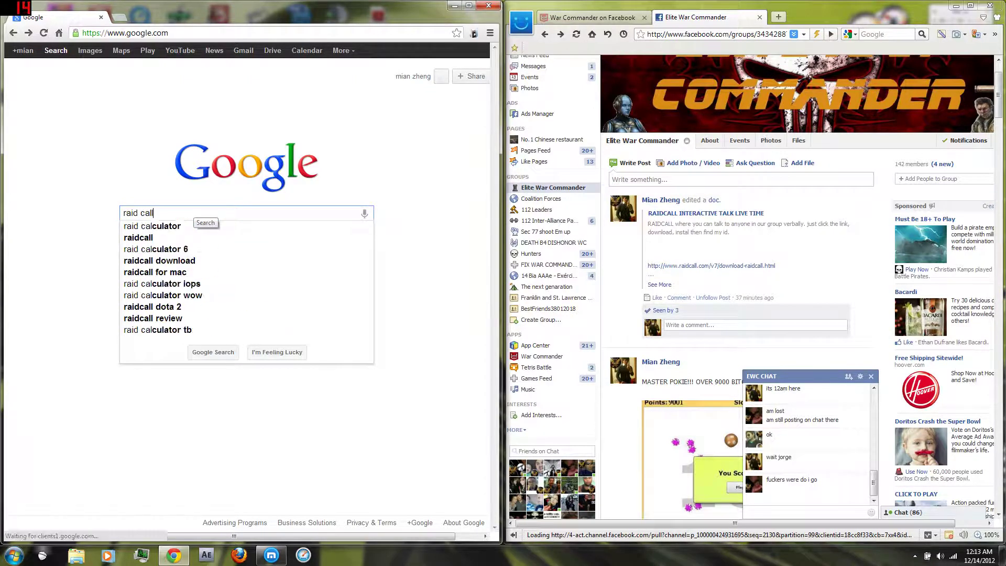
type("l")
Step: Search Google for 'raid call' and open the official raidcall.com result
key("Return")
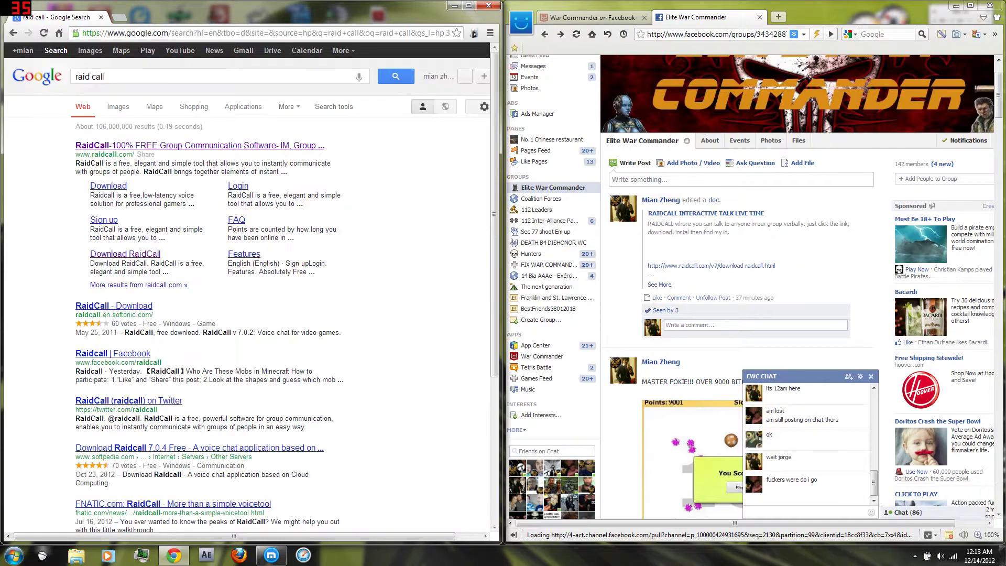
left_click(178, 155)
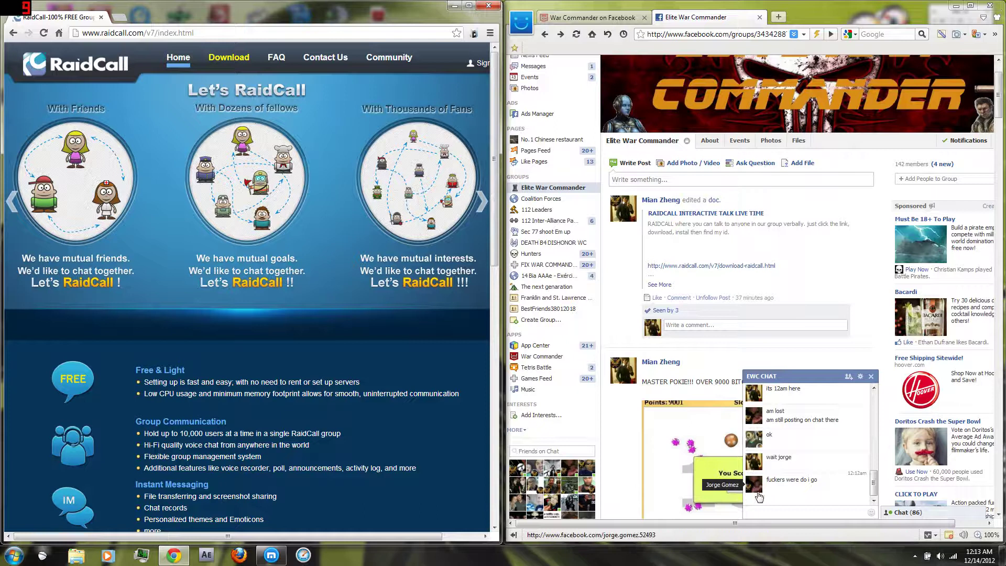
Step: Download the raidcall_v7.0.4 installer from the Download page and launch it from Chrome
left_click(234, 65)
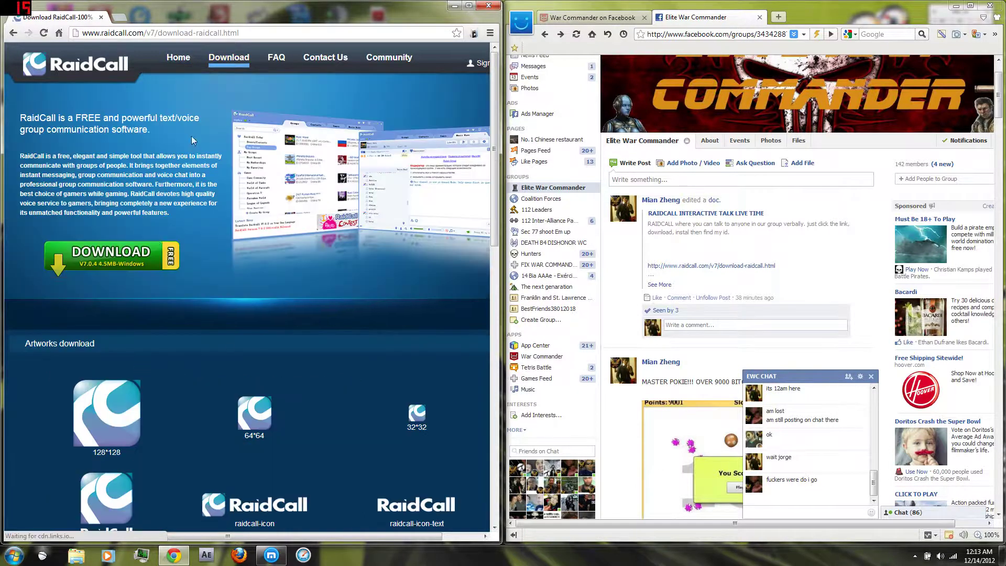
left_click(160, 245)
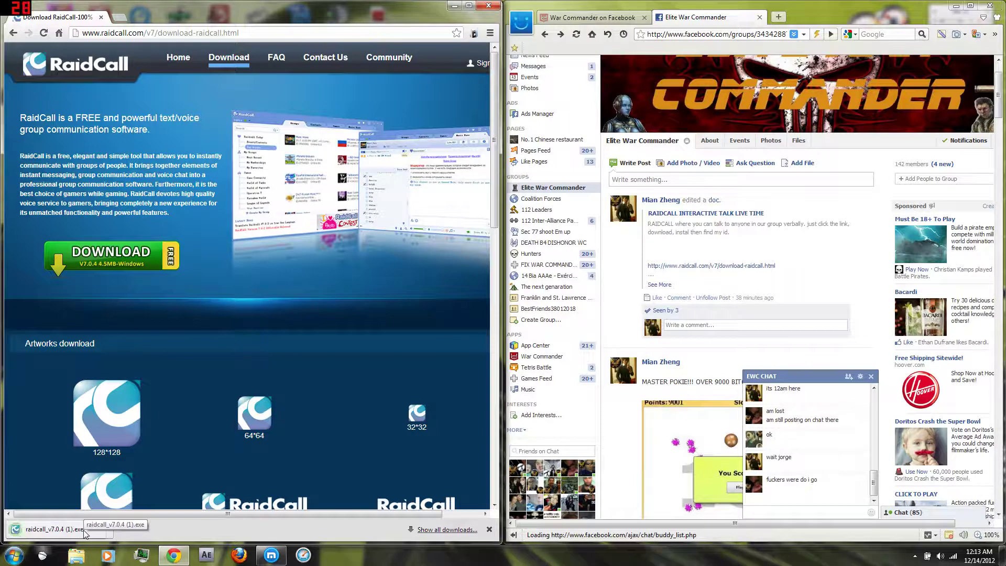
left_click(84, 533)
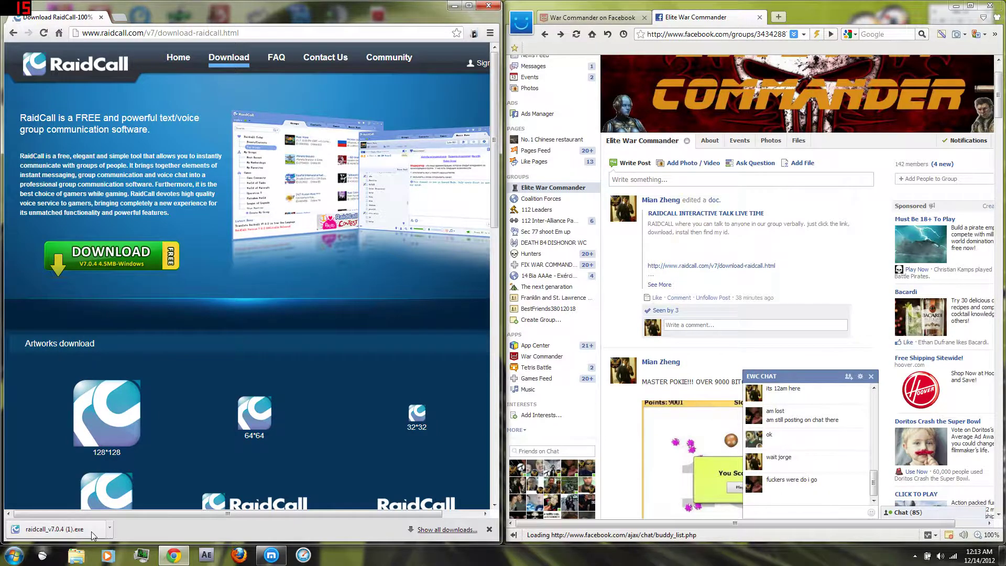
left_click(531, 286)
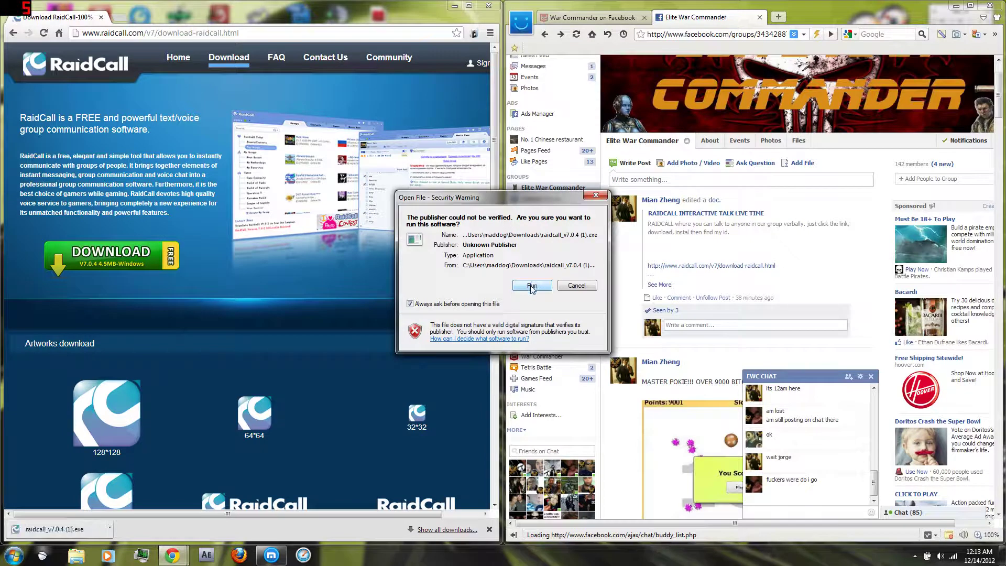
Step: Run the installer in English, accept the license, install with defaults and launch RaidCall
left_click(532, 288)
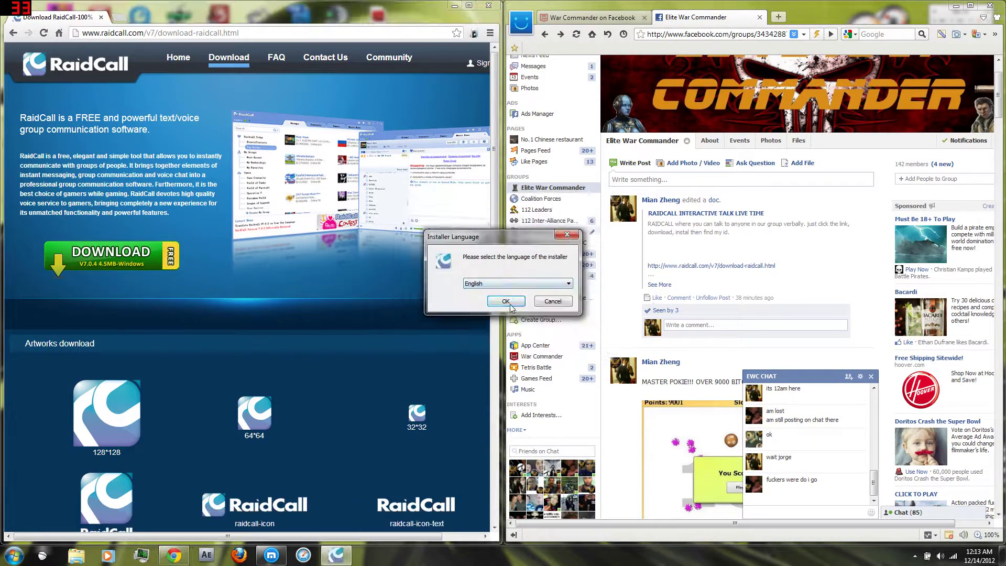
left_click(498, 297)
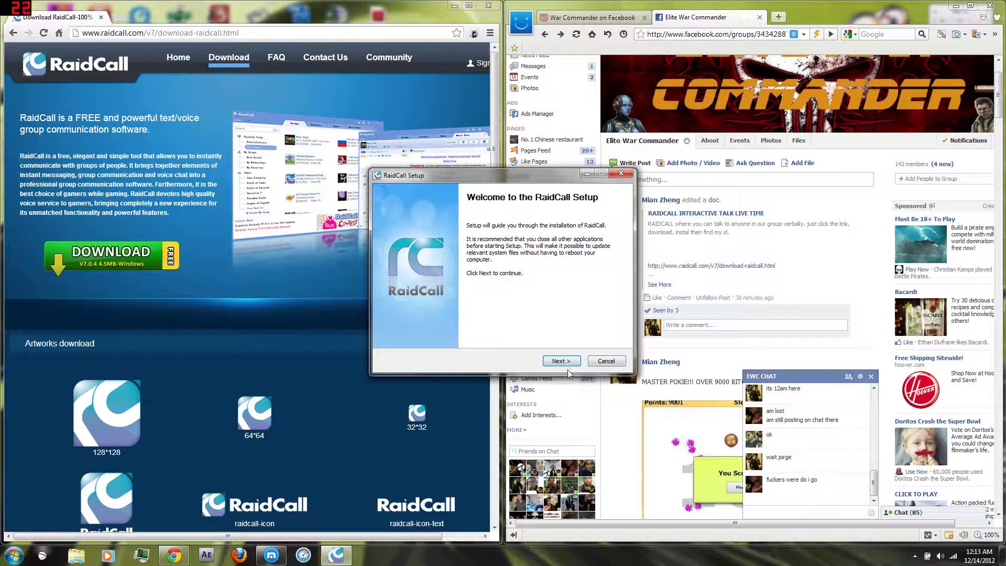
left_click(568, 365)
key("alt+a")
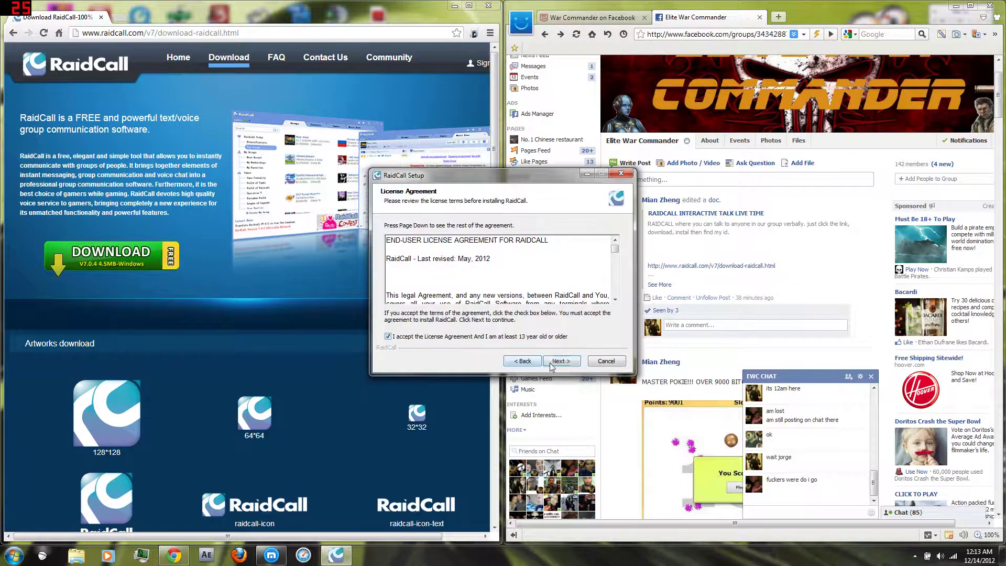
left_click(547, 362)
left_click(552, 362)
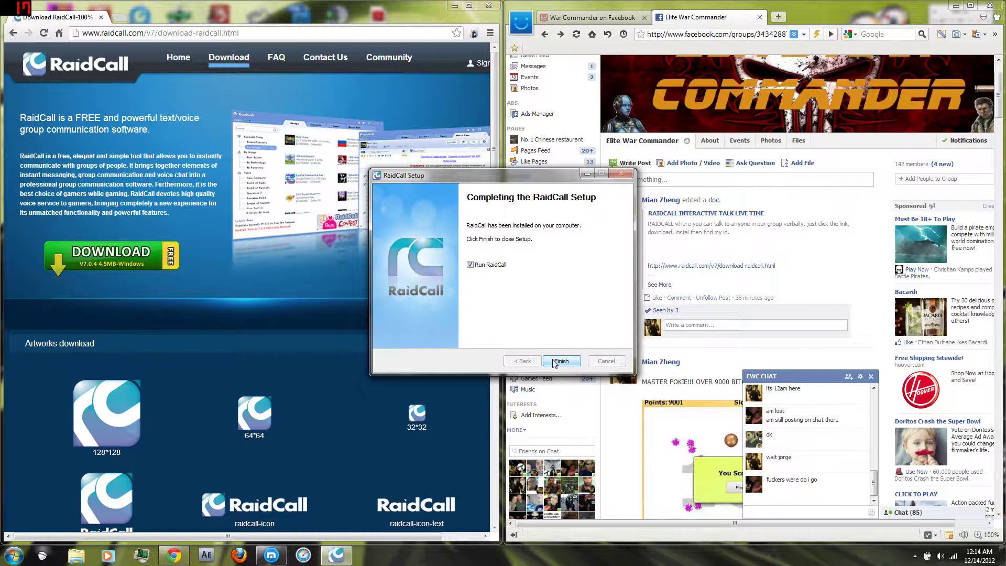
left_click(558, 360)
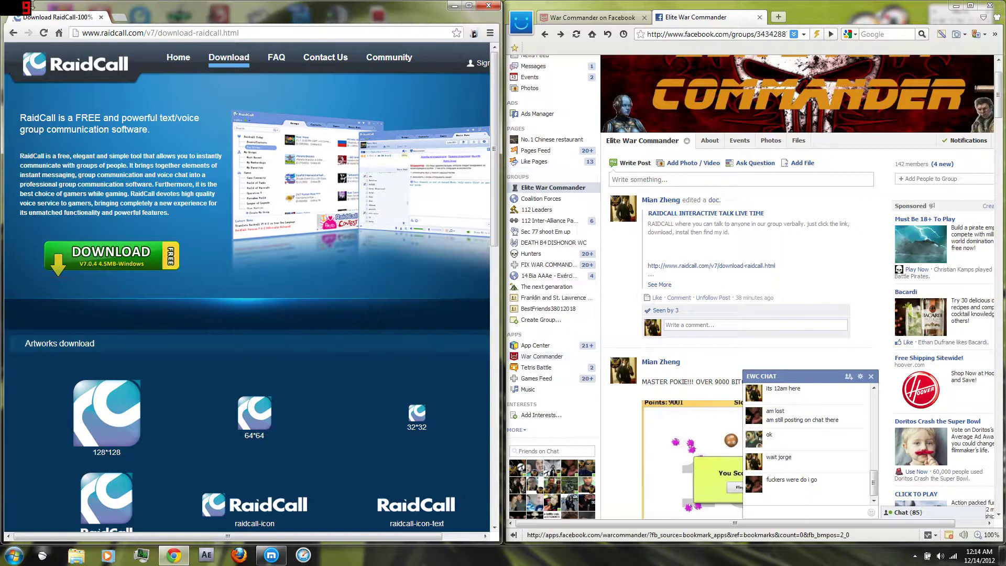
Step: Fill in the new account form with nickname damian, agree to the terms and submit
left_click(454, 6)
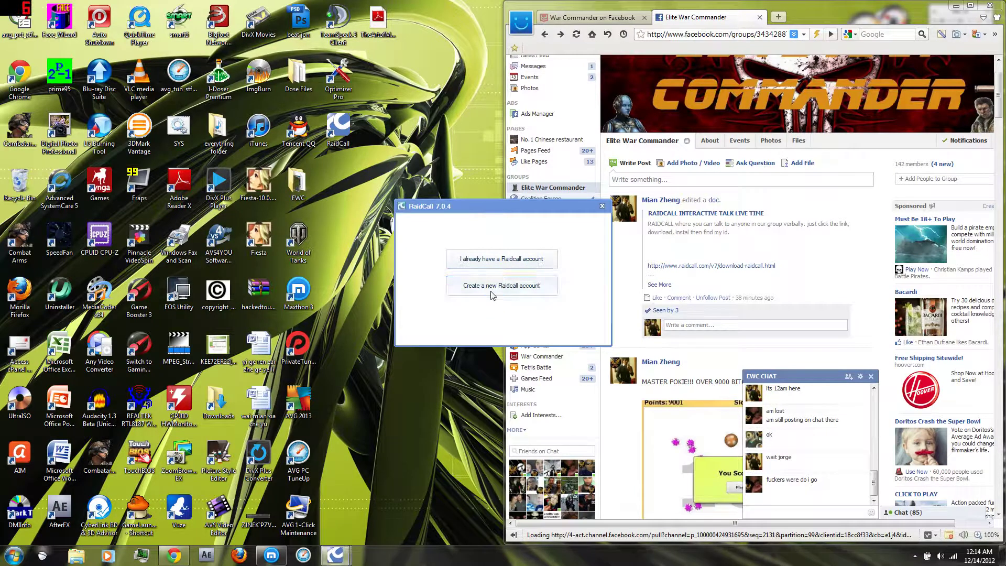
left_click(491, 295)
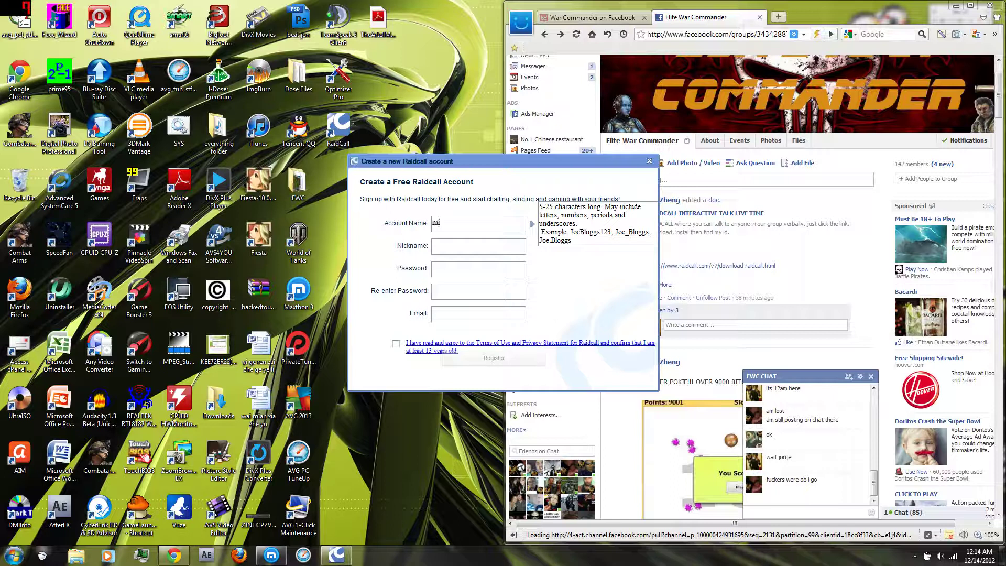
type("anzheng")
key("Tab")
type("dam")
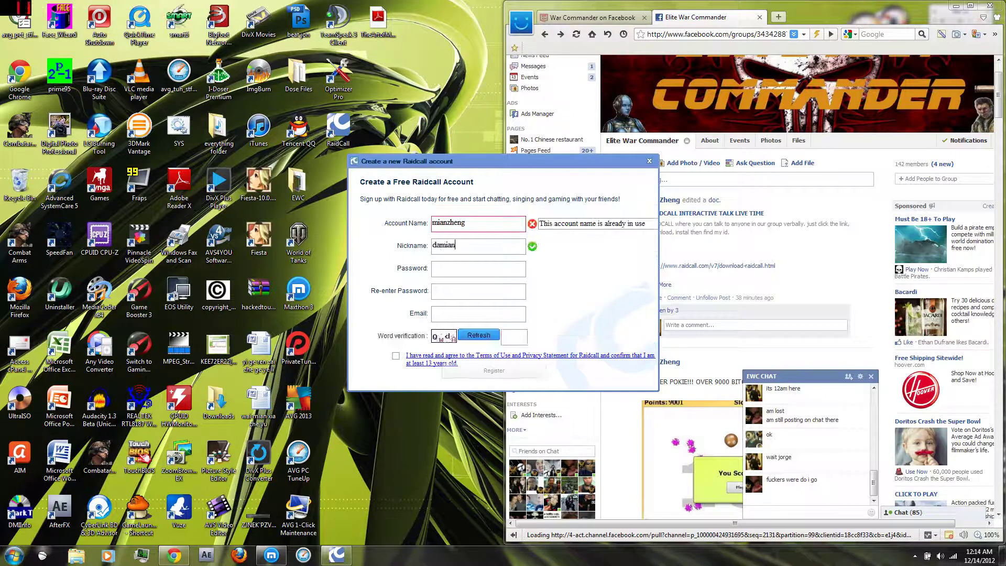
key("Tab")
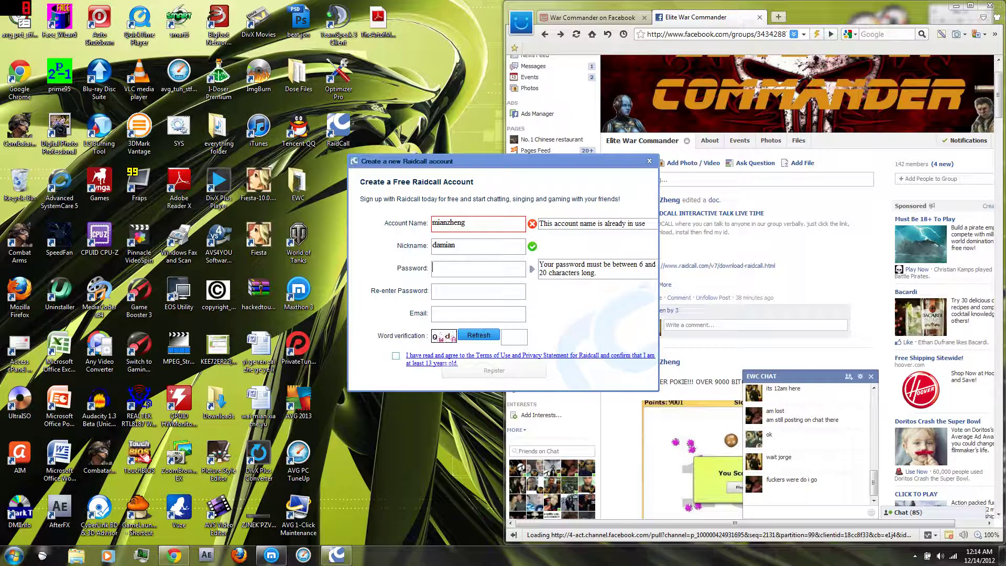
type("*******")
key("Tab")
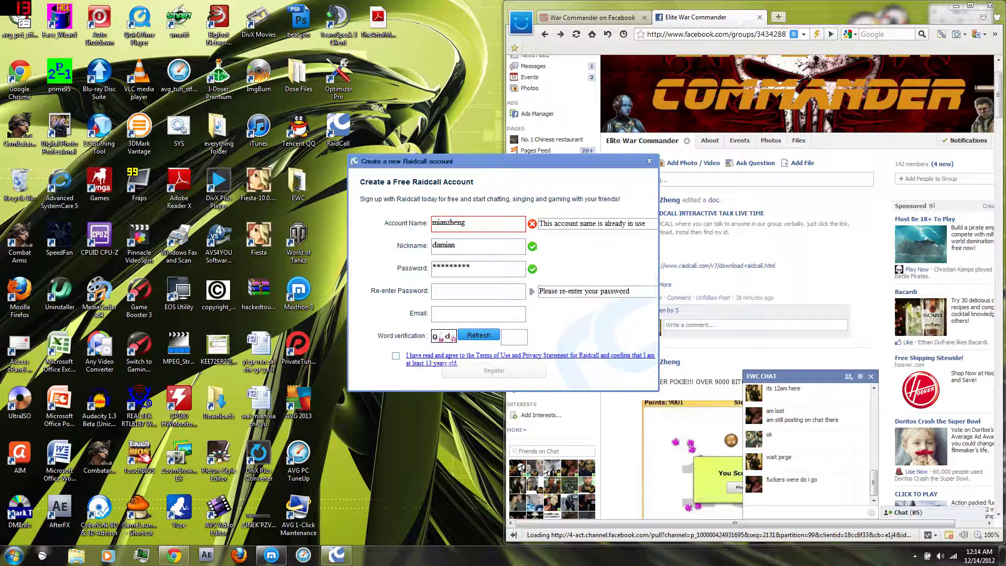
type("****")
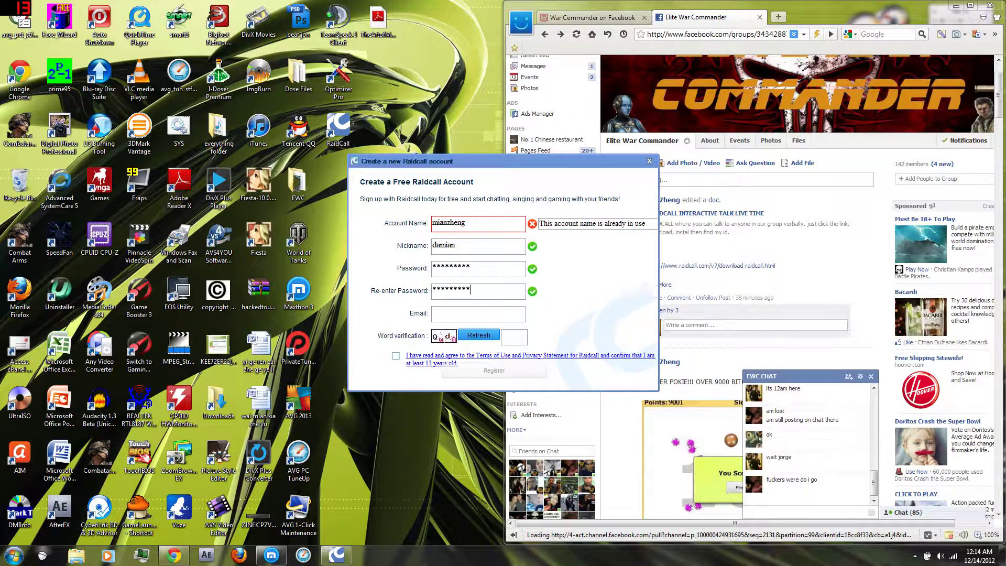
key("Tab")
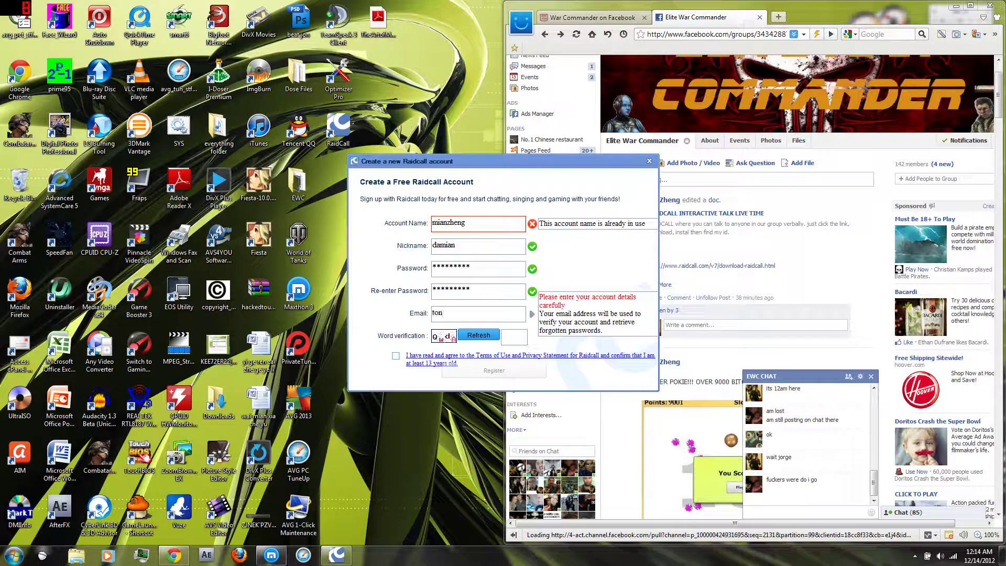
key("Tab")
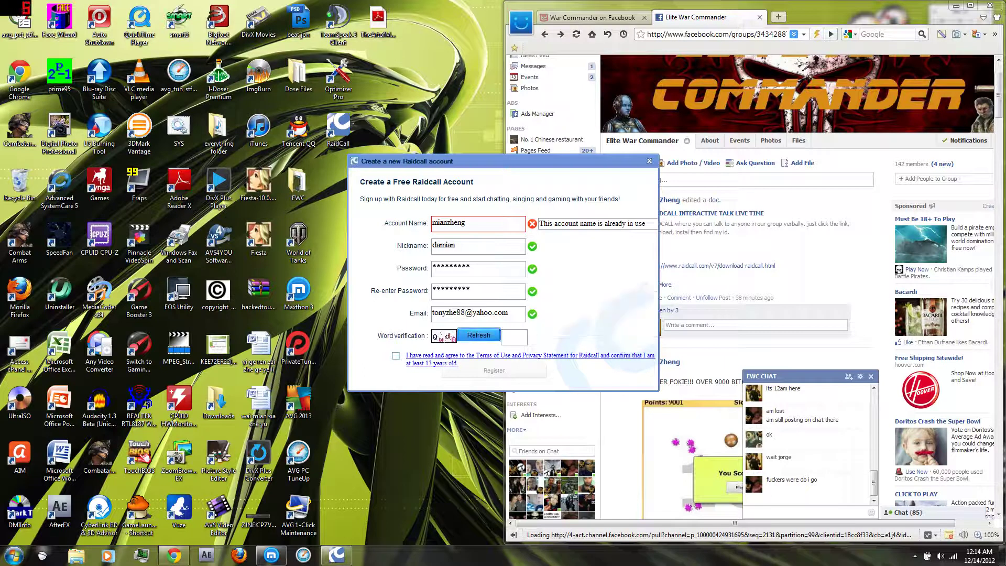
key("Tab")
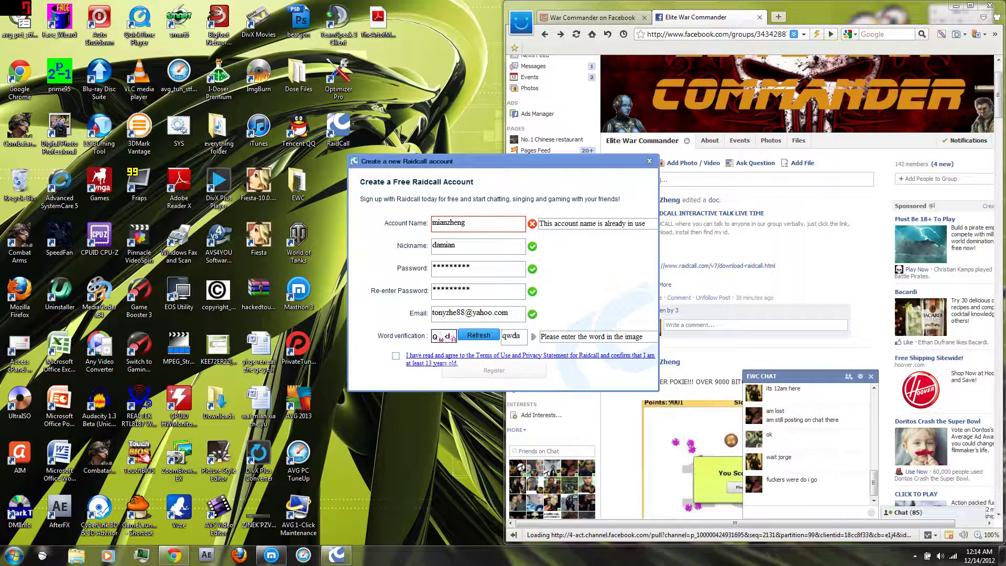
left_click(396, 355)
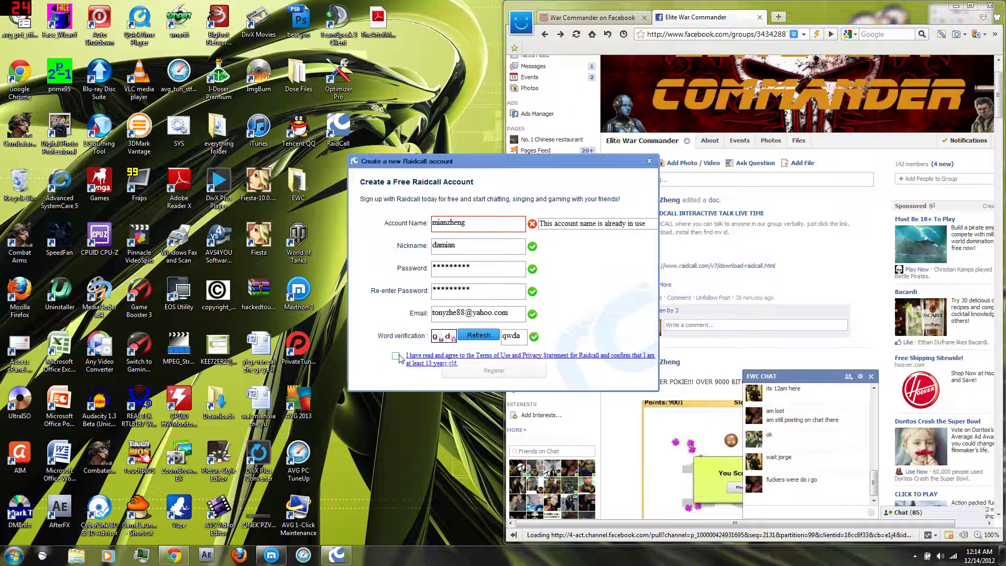
left_click(395, 355)
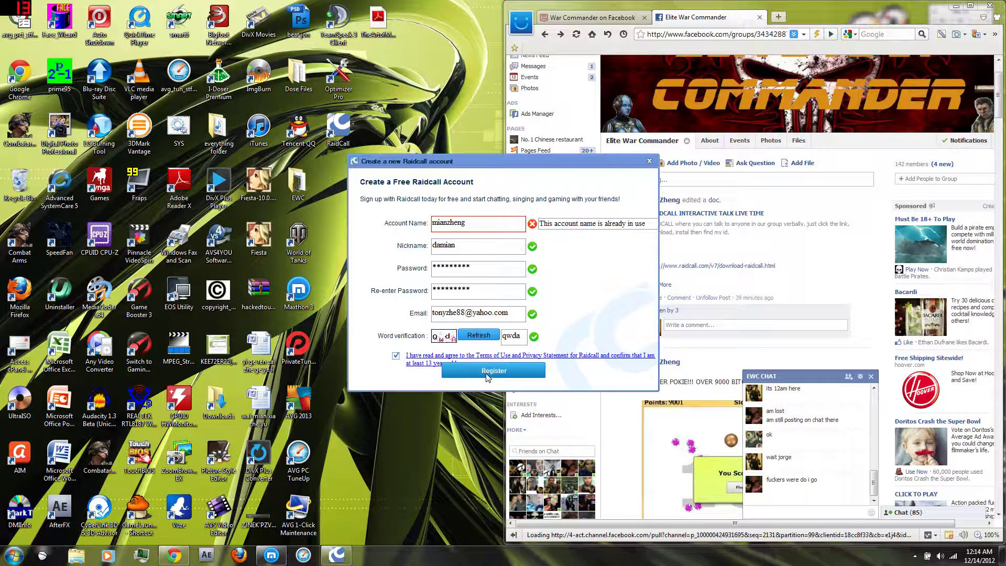
left_click(486, 378)
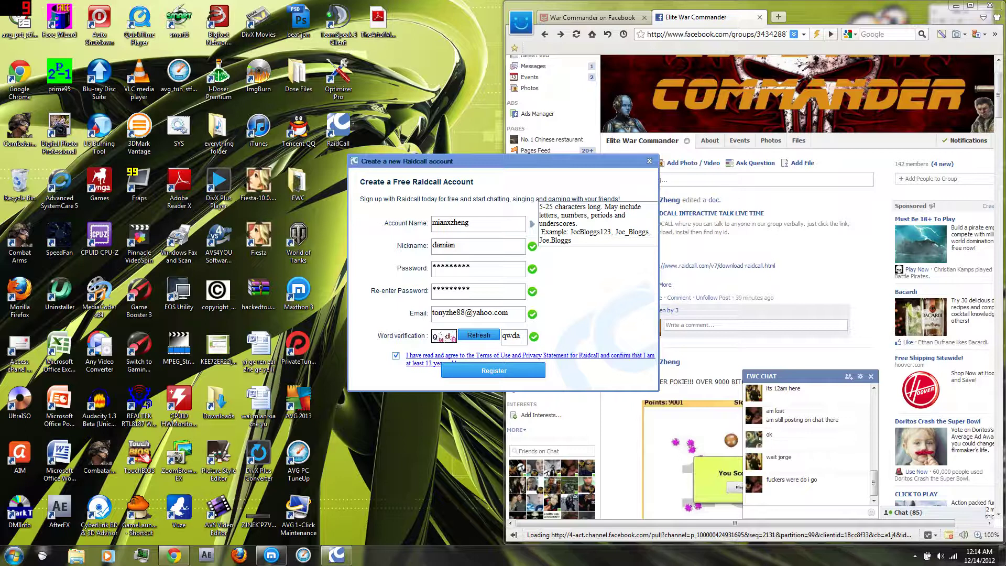
Step: Shorten the taken account name, dismiss Error code 435, and register again
key("BackSpace")
key("BackSpace")
key("BackSpace")
key("BackSpace")
type("dami")
type("an")
left_click_drag(460, 222, 472, 222)
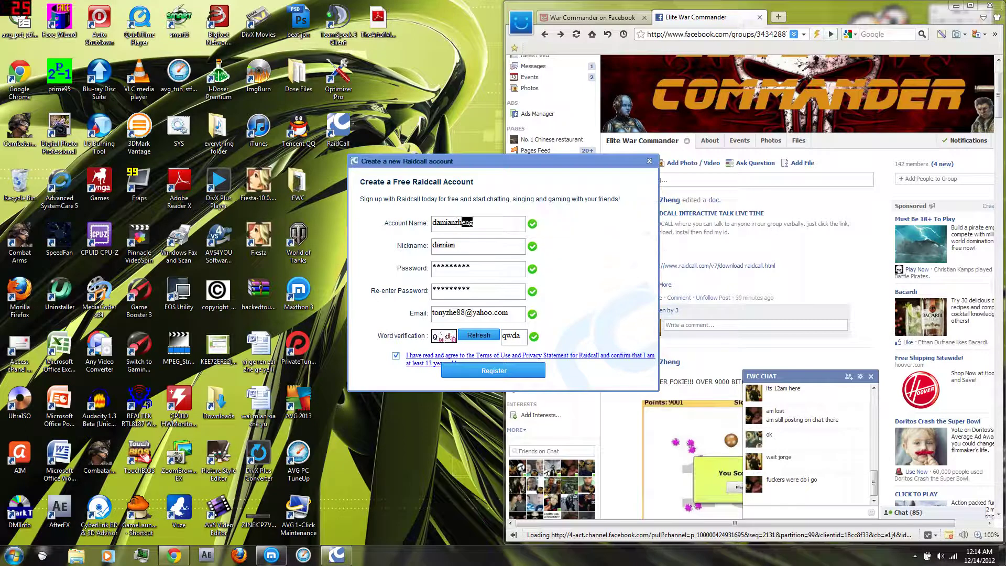
key("BackSpace")
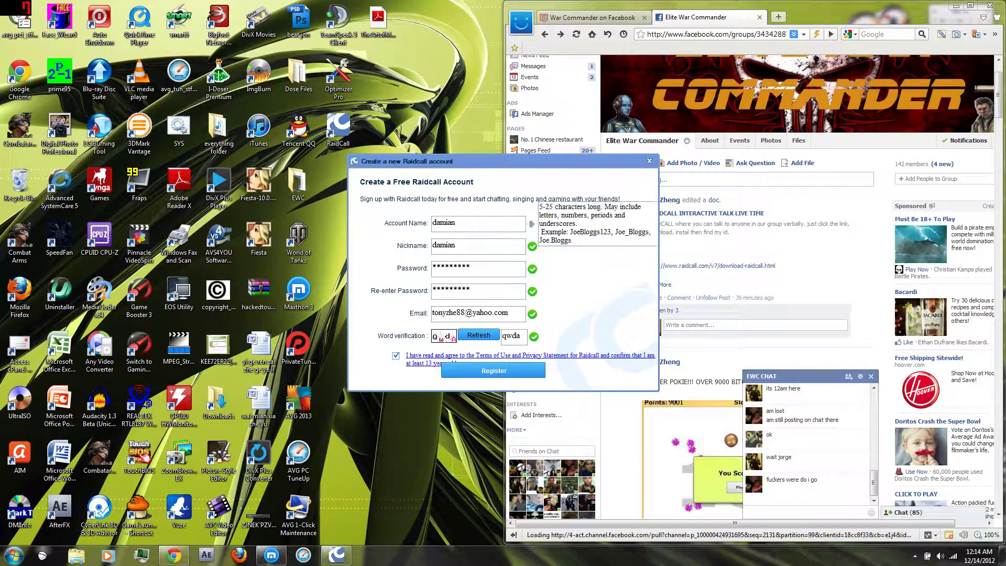
left_click(493, 370)
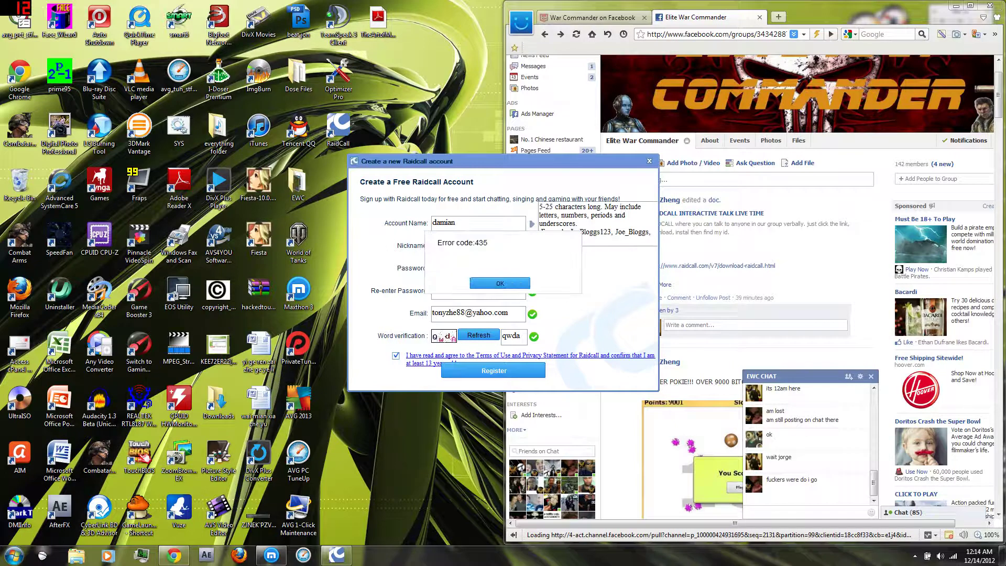
left_click(501, 287)
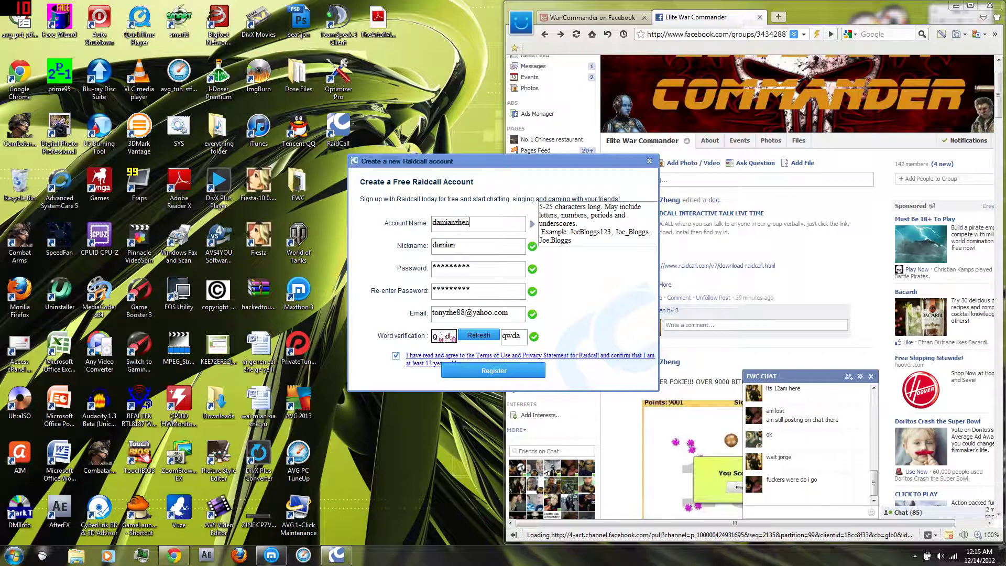
left_click(488, 372)
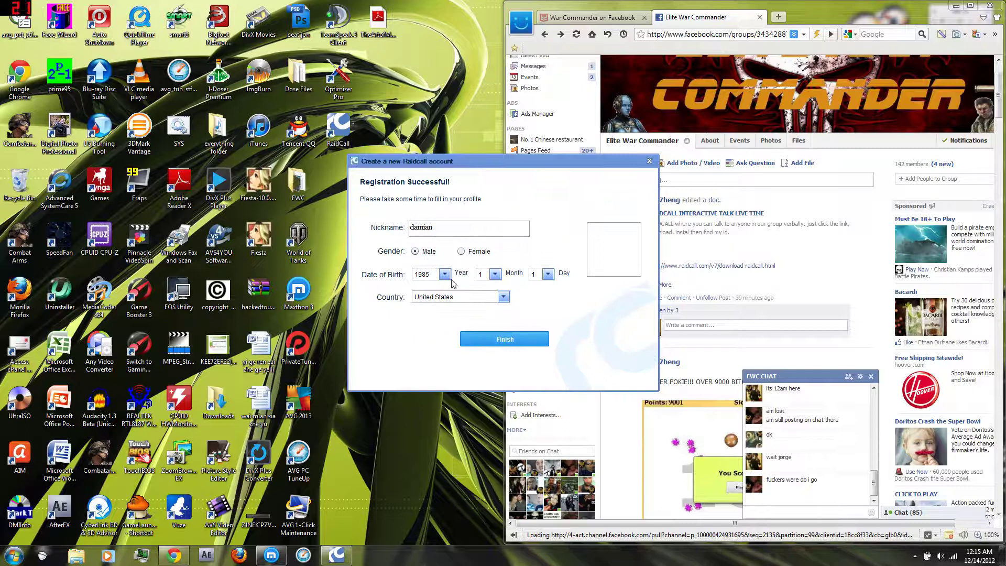
Step: Finish the Registration Successful profile step to reach the sign-in window
left_click(516, 344)
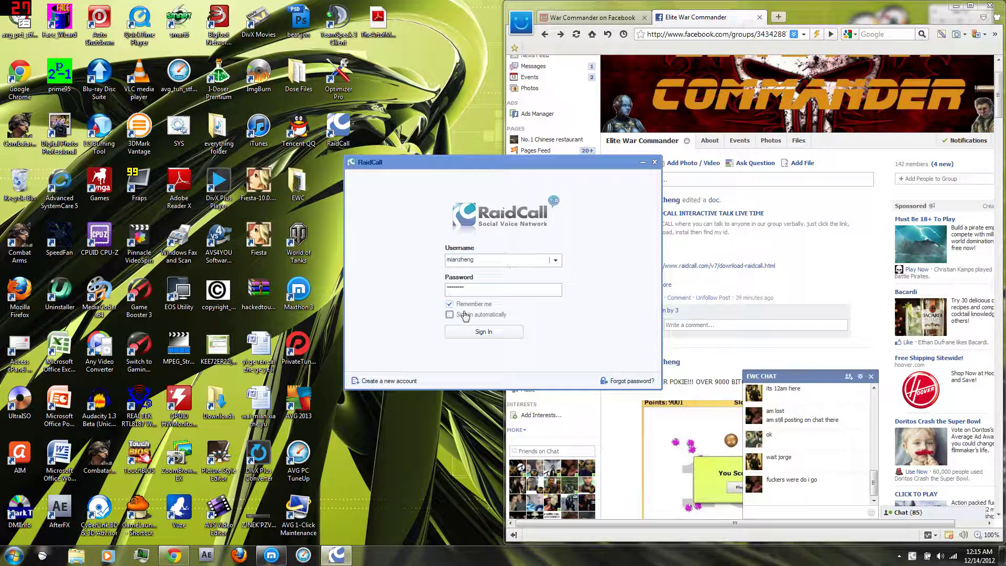
Step: Replace the saved username with the new account and sign in with its password
left_click(554, 260)
key("Return")
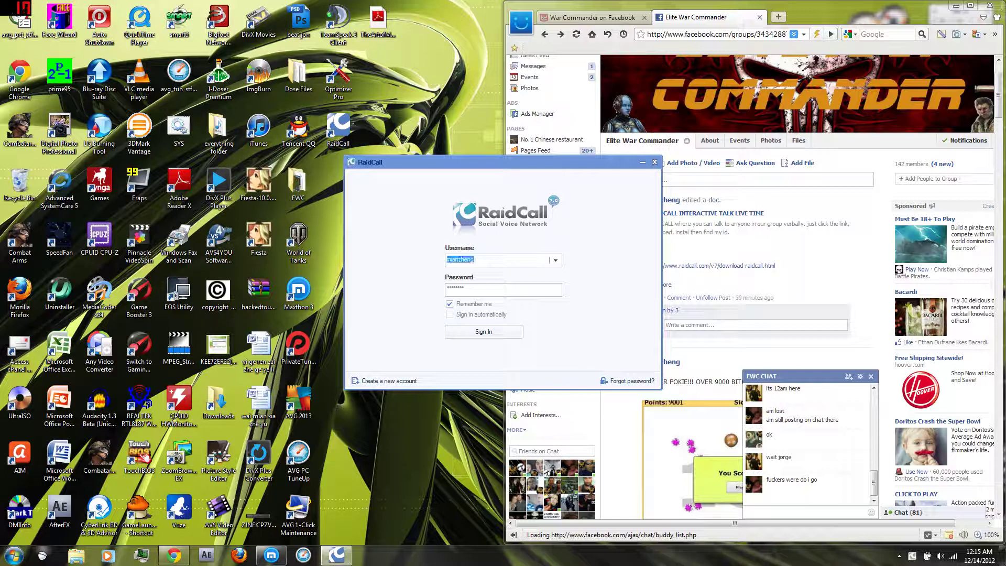
type("da")
left_click(481, 333)
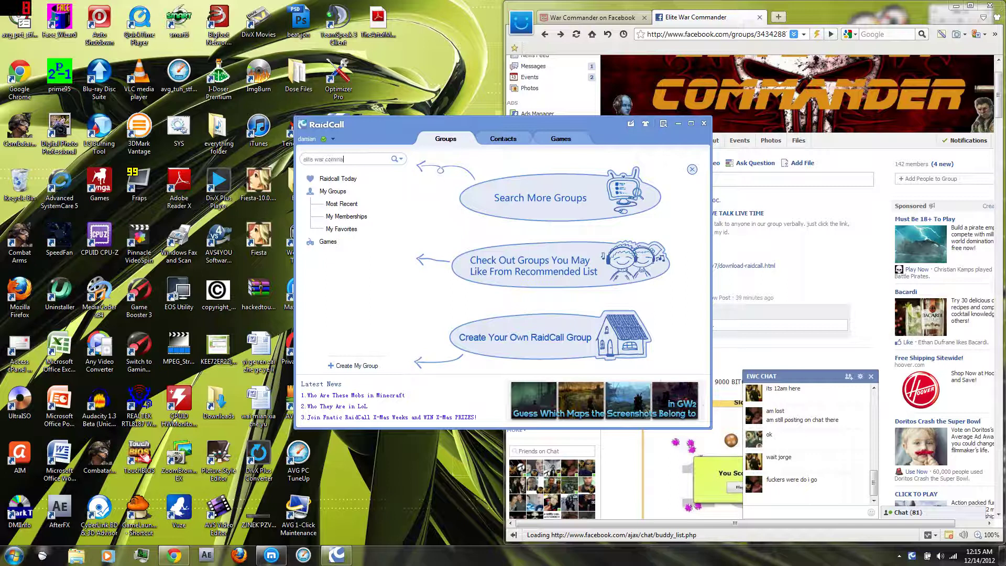
Step: Search RaidCall groups for 'elite war commander', then load facebook.com in a new browser tab
key("Return")
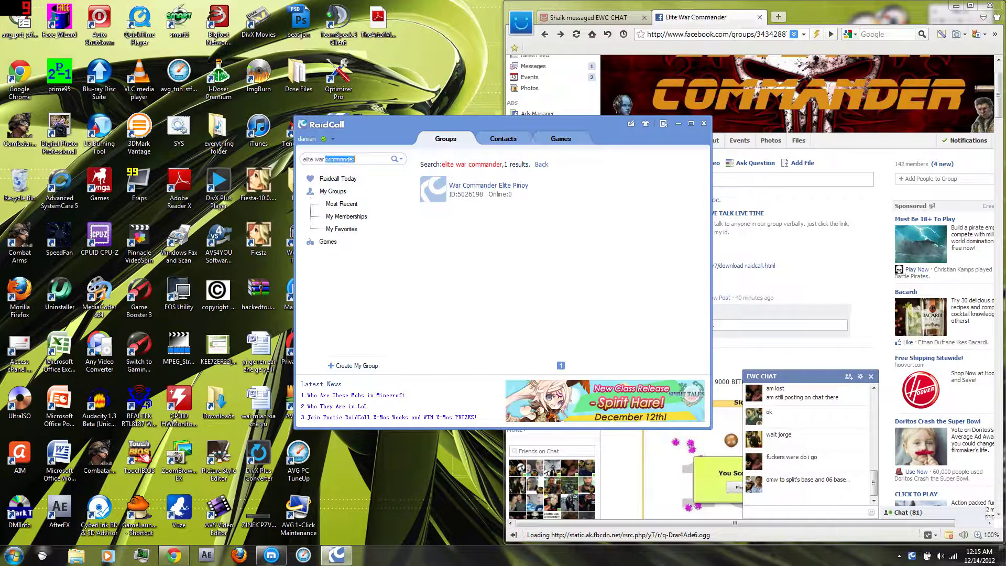
left_click_drag(500, 125, 430, 107)
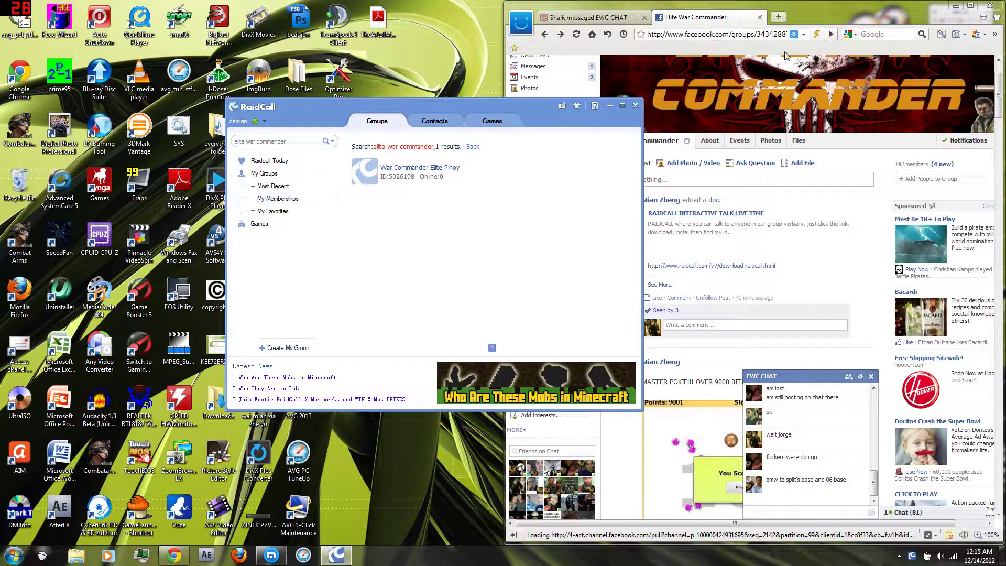
left_click(798, 24)
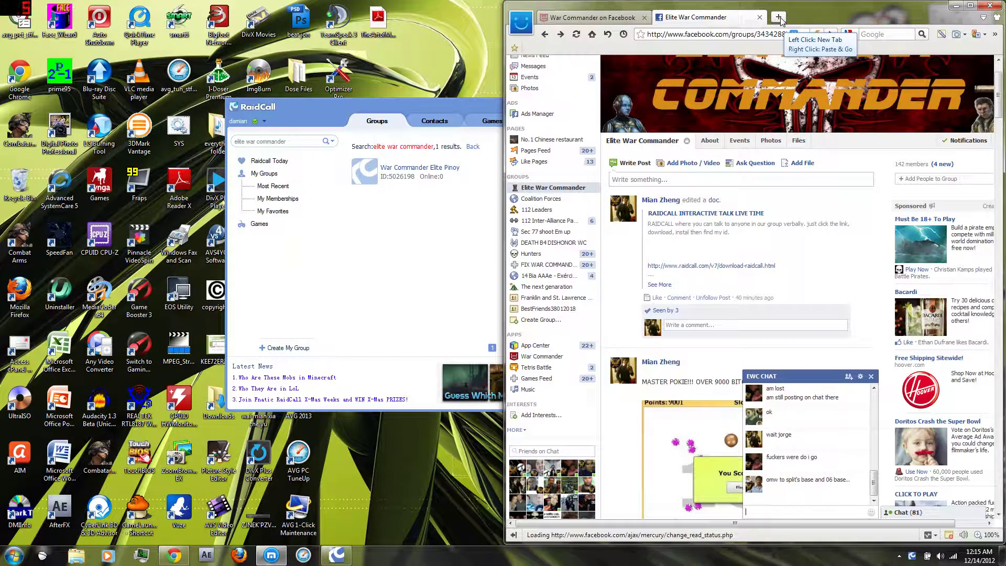
left_click(778, 18)
type("facebook.com")
key("Return")
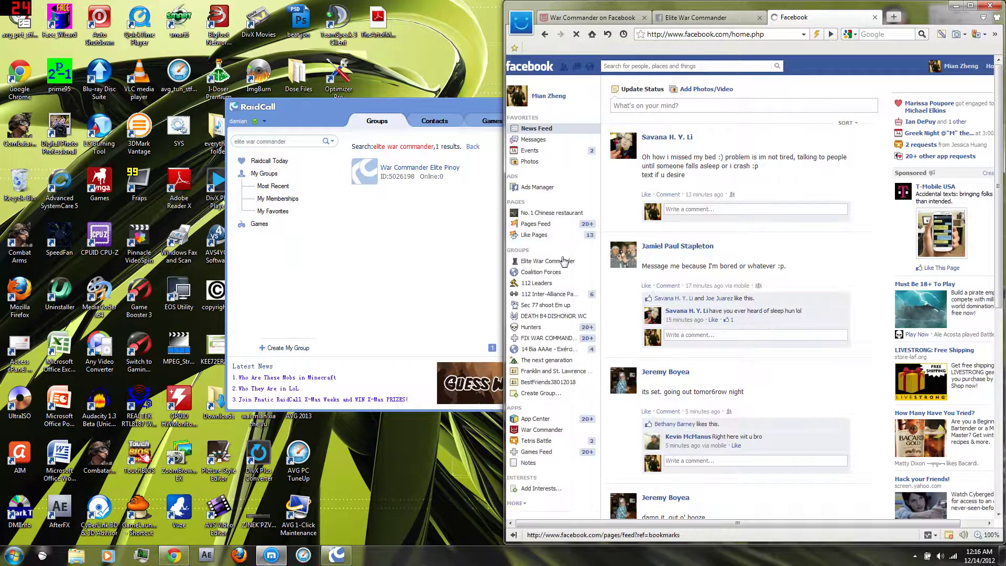
Step: Open the RAIDCALL INTERACTIVE TALK LIVE TIME file in the Elite War Commander group's Files
left_click(561, 261)
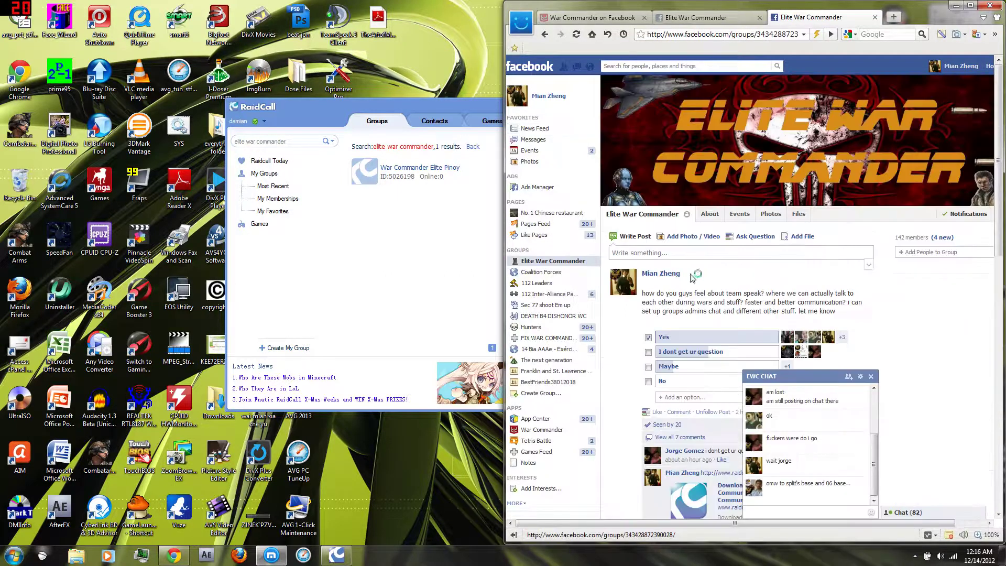
left_click(797, 215)
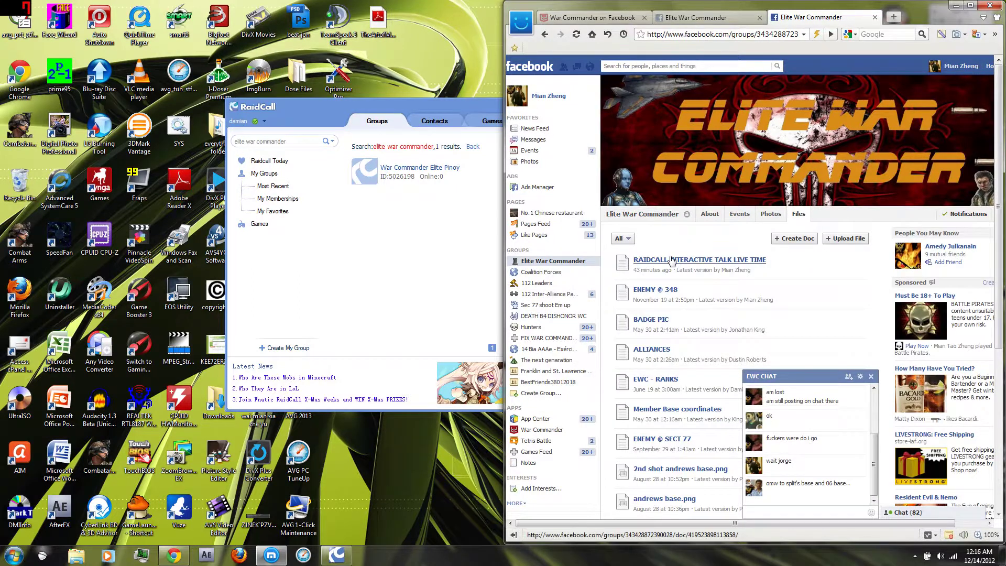
scroll(673, 261, "down", 3)
scroll(660, 262, "up", 3)
scroll(638, 262, "down", 5)
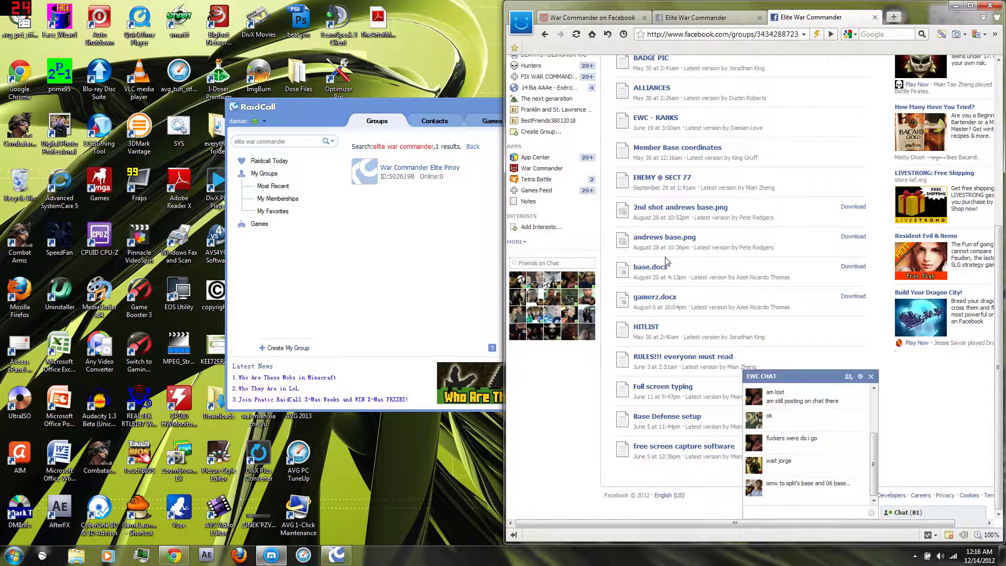
scroll(688, 319, "up", 3)
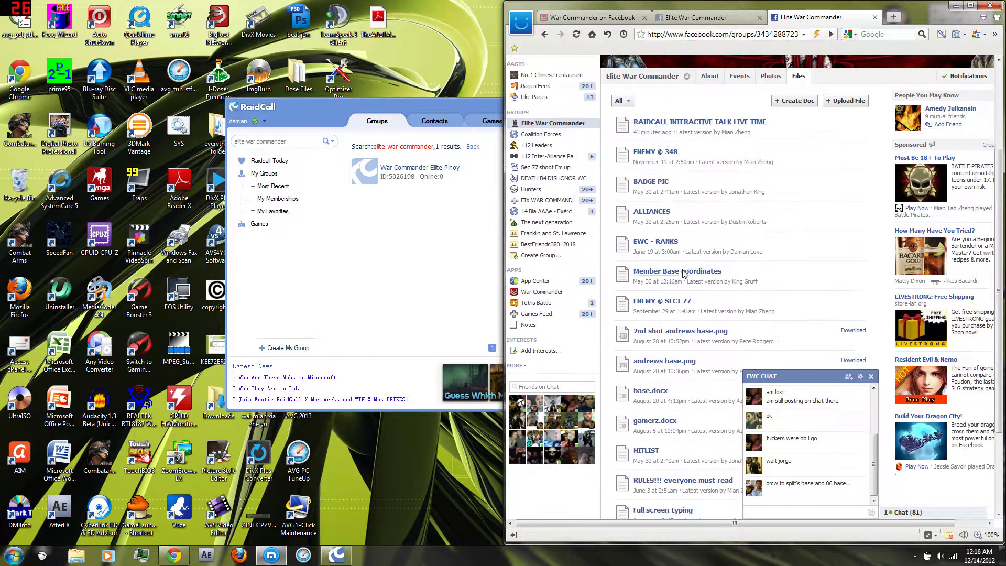
scroll(683, 275, "down", 2)
scroll(683, 275, "up", 3)
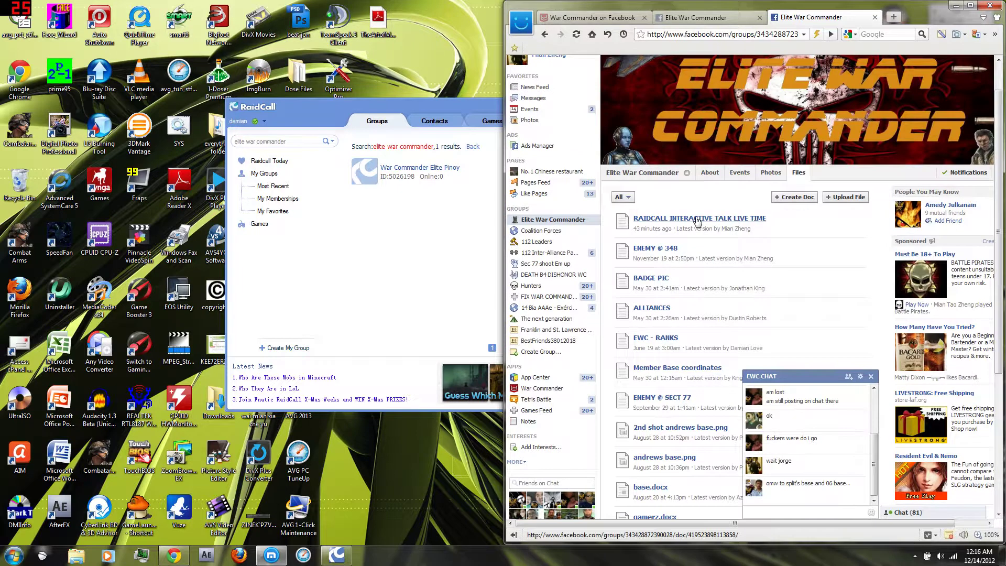
scroll(697, 222, "down", 2)
scroll(739, 157, "up", 1)
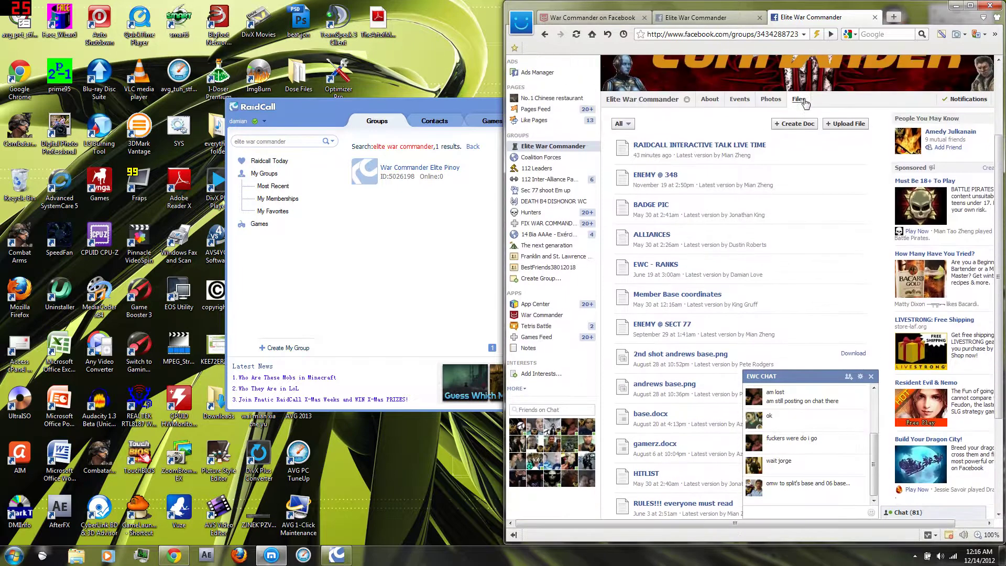
left_click(749, 144)
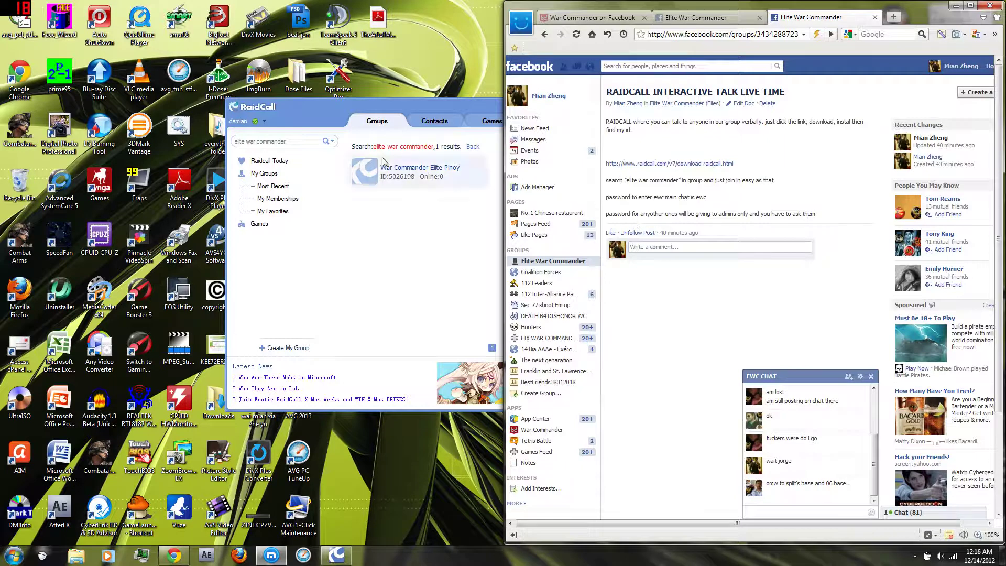
left_click(268, 174)
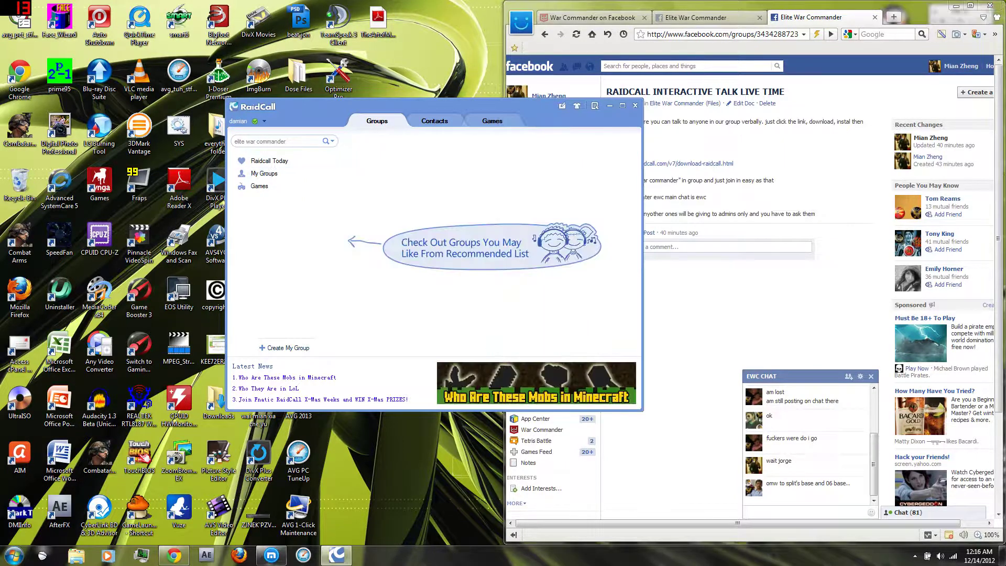
left_click(327, 142)
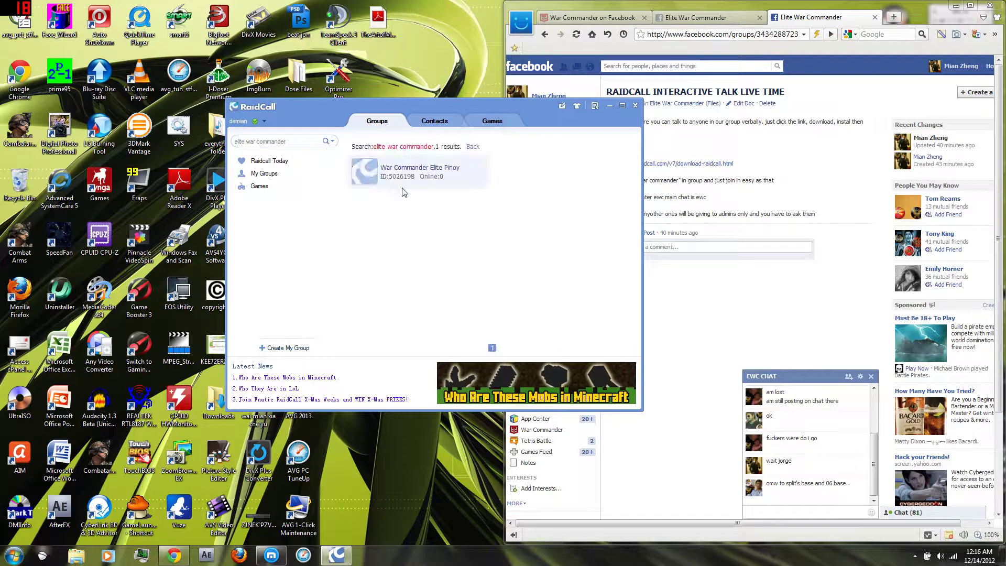
left_click(819, 466)
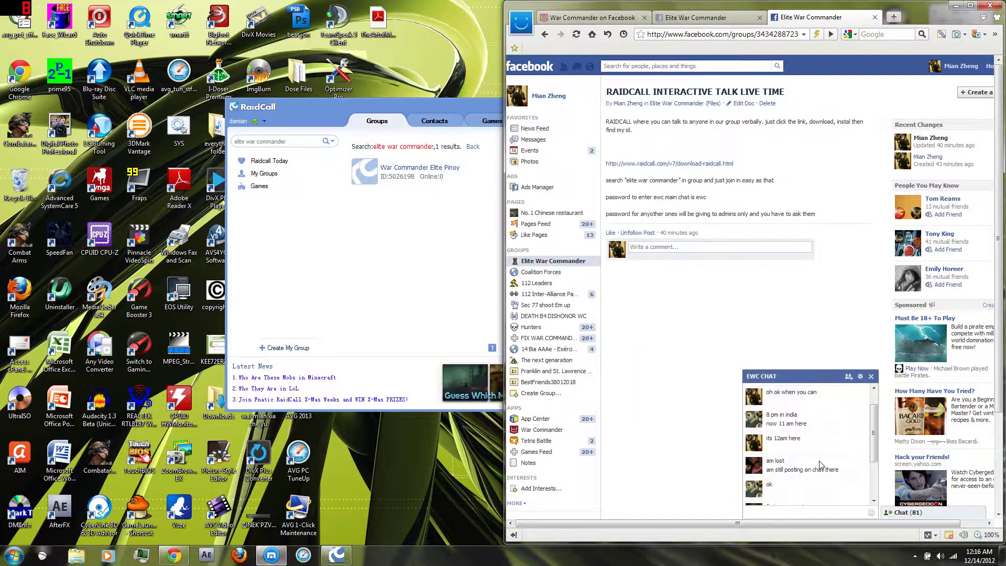
scroll(819, 465, "down", 2)
scroll(819, 466, "down", 1)
scroll(818, 465, "down", 1)
scroll(819, 465, "down", 2)
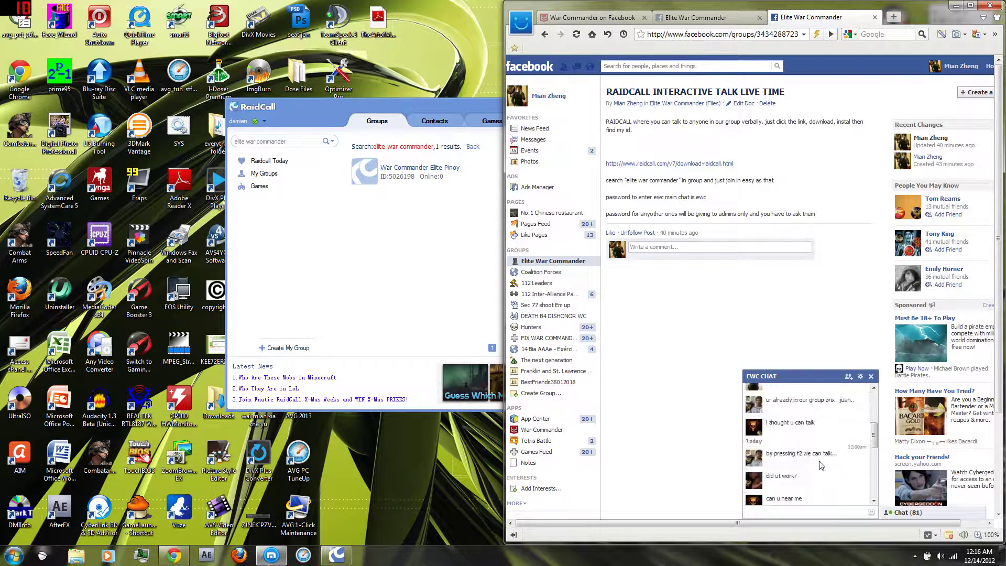
scroll(819, 465, "down", 2)
scroll(819, 466, "down", 1)
scroll(818, 466, "down", 2)
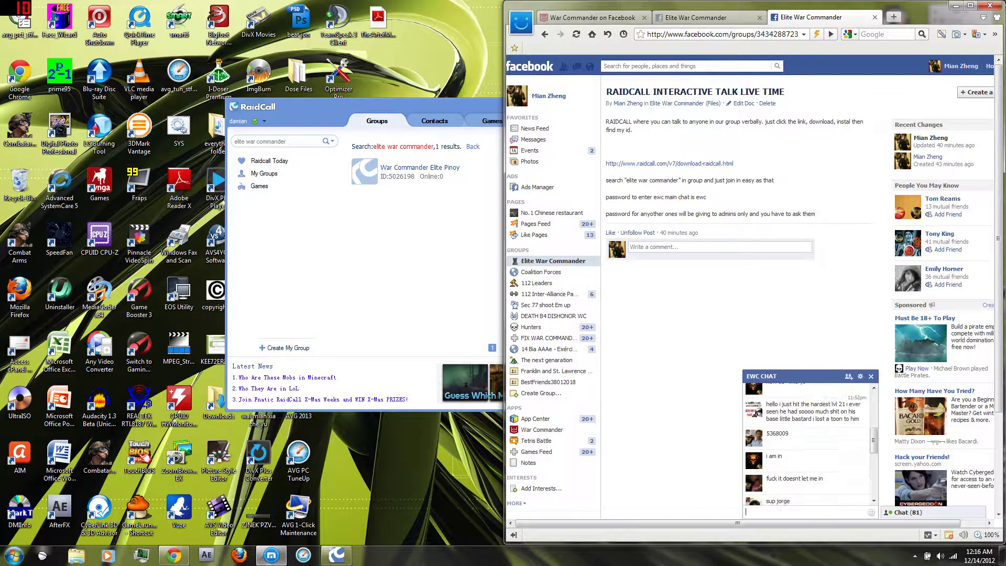
scroll(809, 443, "up", 1)
scroll(809, 444, "up", 1)
scroll(810, 444, "up", 1)
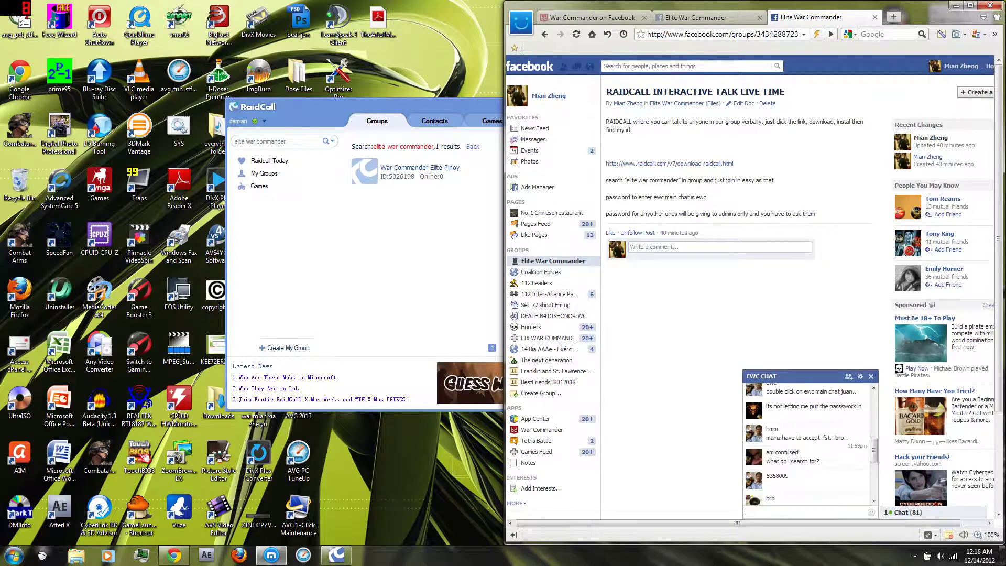
scroll(819, 468, "down", 1)
scroll(819, 469, "down", 1)
scroll(819, 469, "down", 1)
scroll(819, 468, "down", 1)
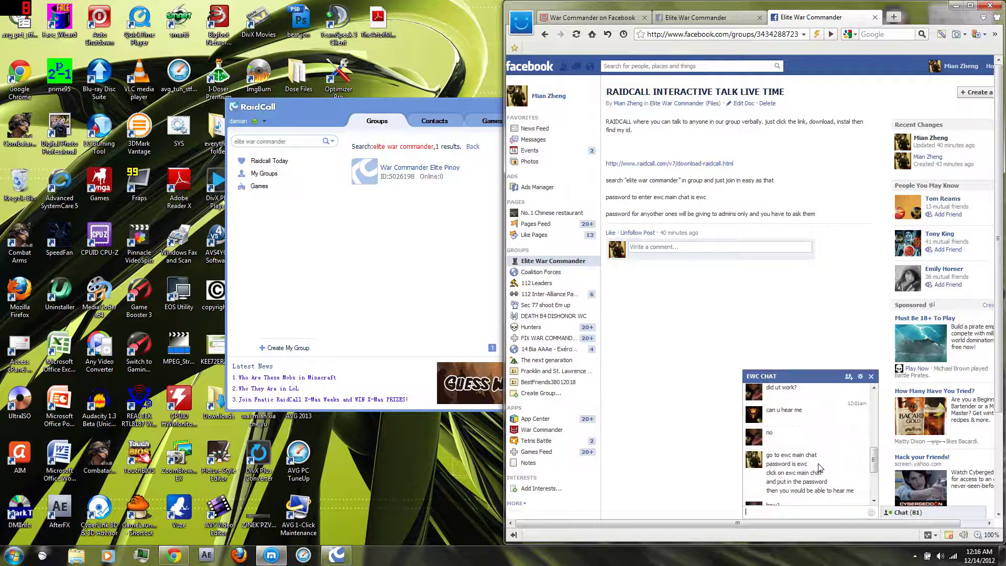
scroll(818, 468, "up", 2)
scroll(819, 469, "up", 2)
scroll(818, 468, "down", 3)
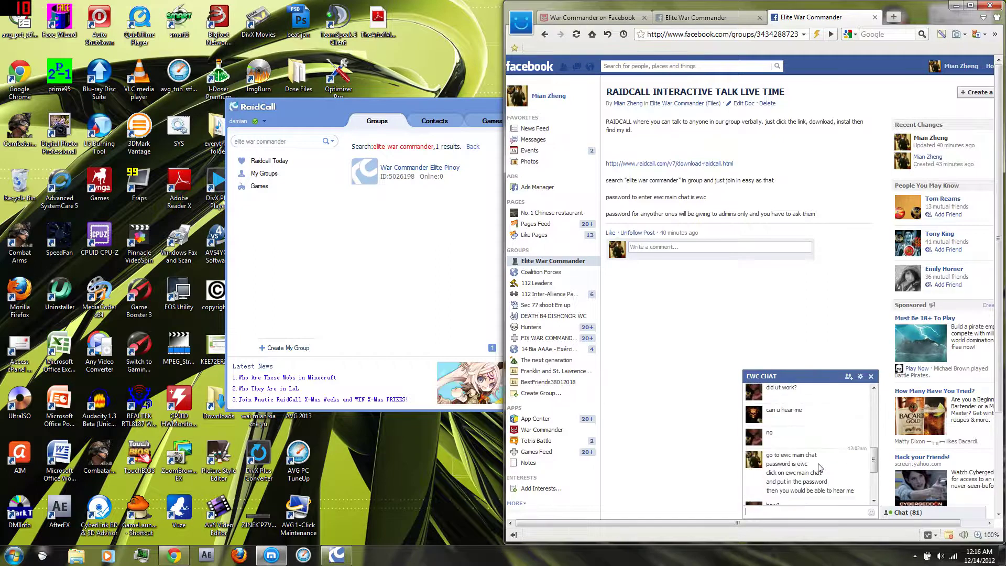
scroll(819, 469, "down", 2)
scroll(818, 469, "up", 2)
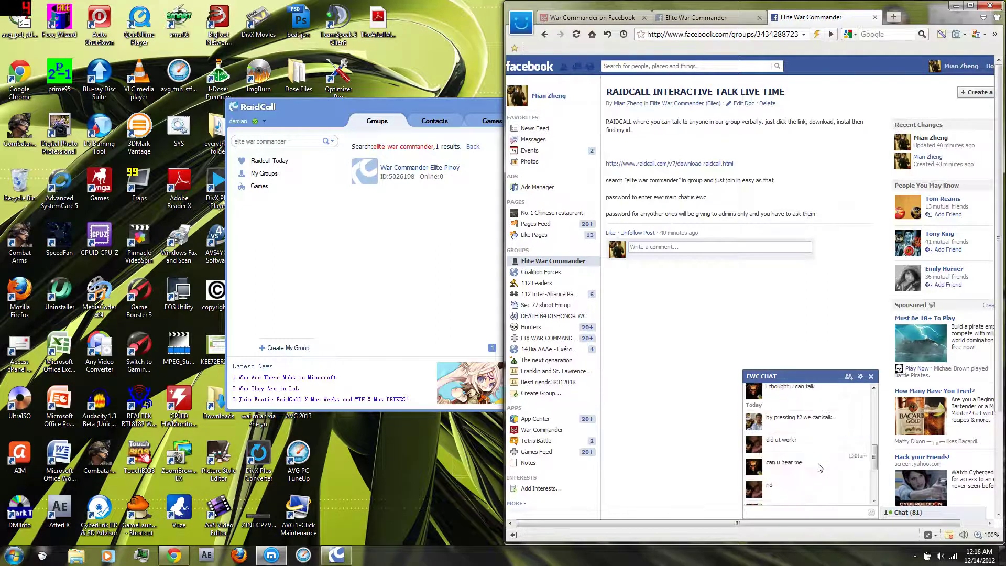
scroll(821, 465, "up", 1)
scroll(821, 465, "up", 2)
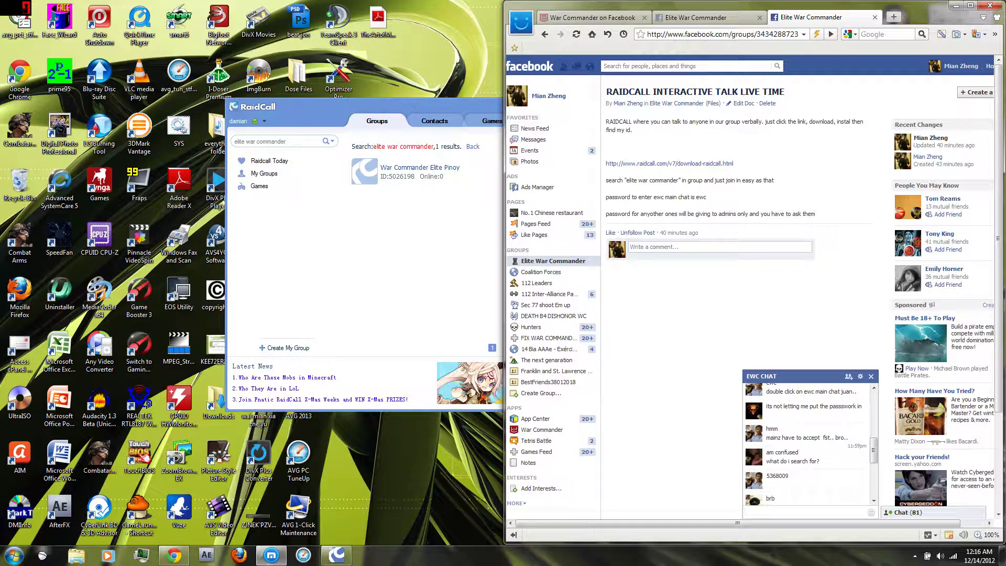
scroll(821, 465, "down", 2)
scroll(821, 465, "down", 1)
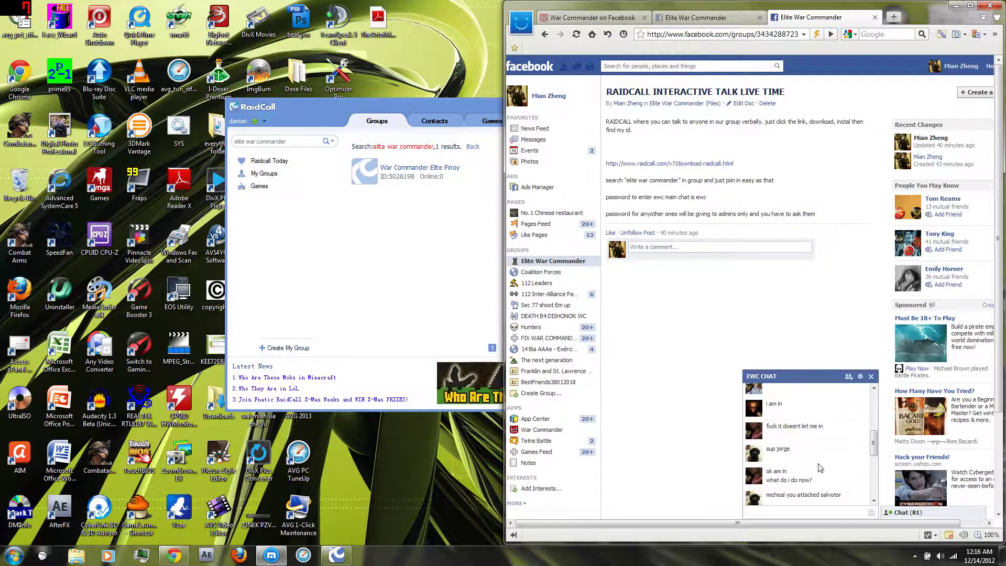
scroll(819, 468, "up", 2)
left_click(745, 511)
scroll(818, 463, "up", 1)
scroll(818, 462, "up", 1)
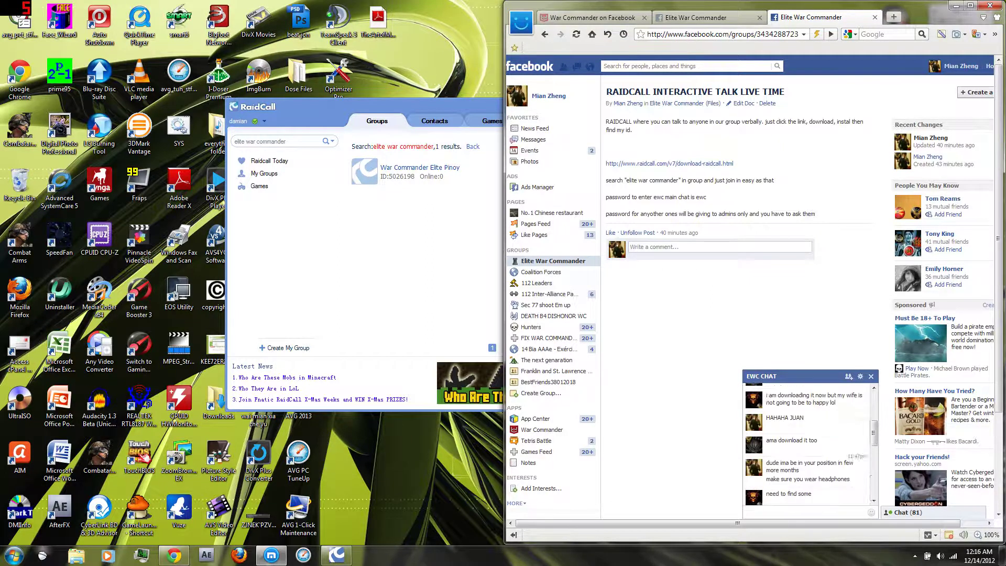
scroll(818, 463, "up", 1)
scroll(817, 463, "up", 2)
scroll(818, 467, "up", 2)
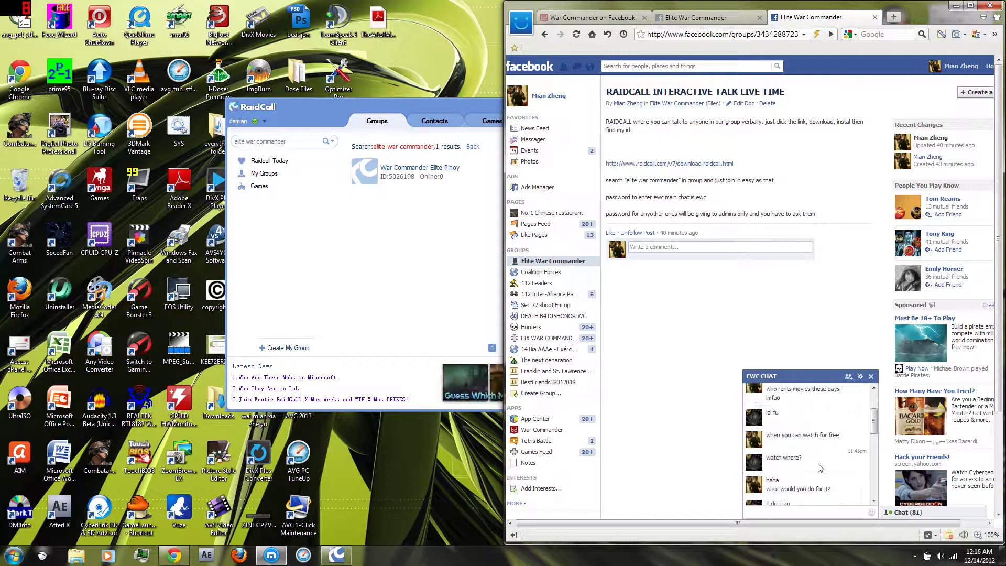
scroll(818, 467, "up", 1)
scroll(819, 469, "down", 1)
scroll(818, 468, "down", 1)
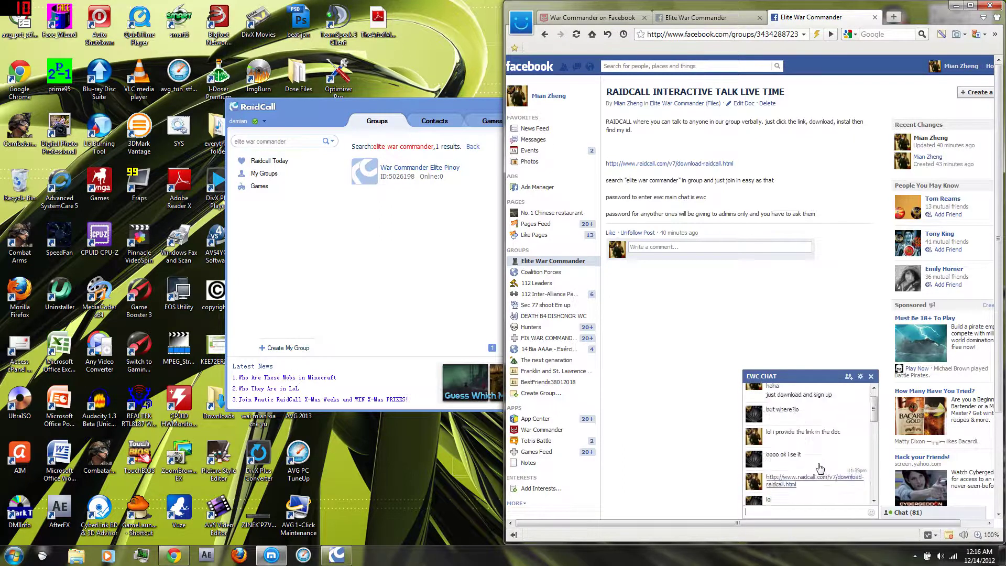
scroll(819, 469, "down", 1)
scroll(819, 469, "down", 1)
scroll(818, 469, "up", 1)
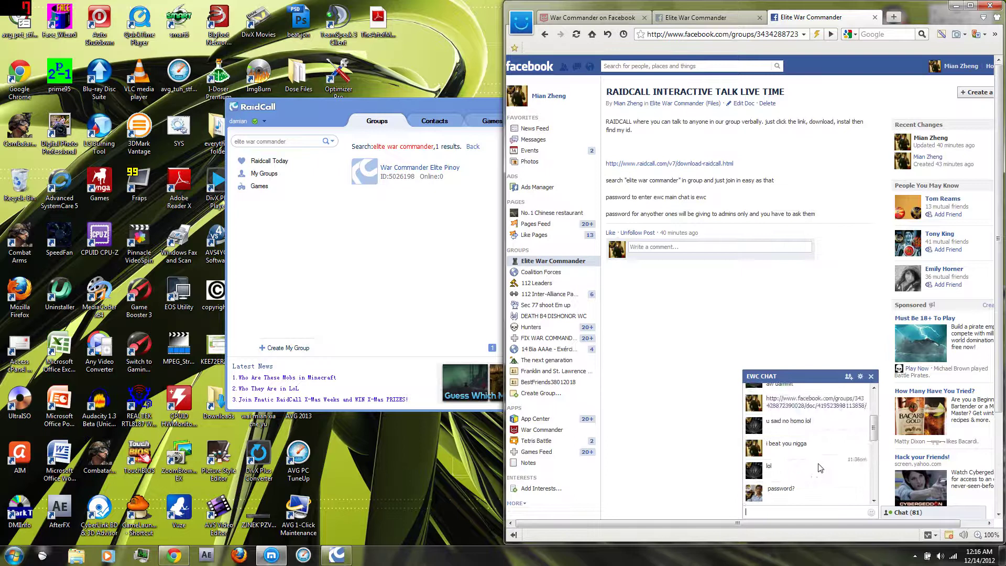
scroll(818, 468, "up", 1)
scroll(818, 469, "up", 1)
scroll(818, 469, "up", 2)
scroll(818, 468, "up", 2)
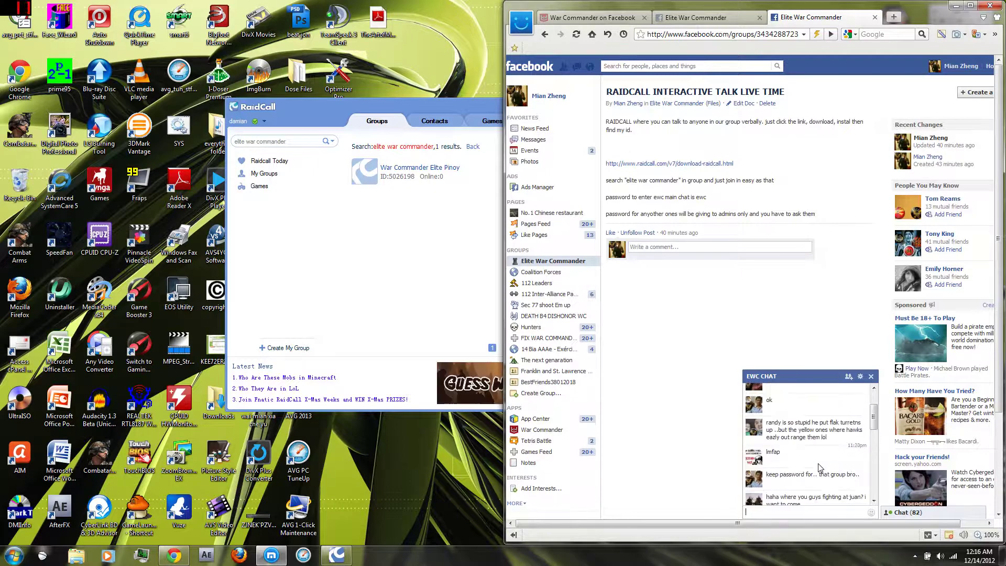
scroll(818, 465, "down", 2)
scroll(817, 464, "down", 2)
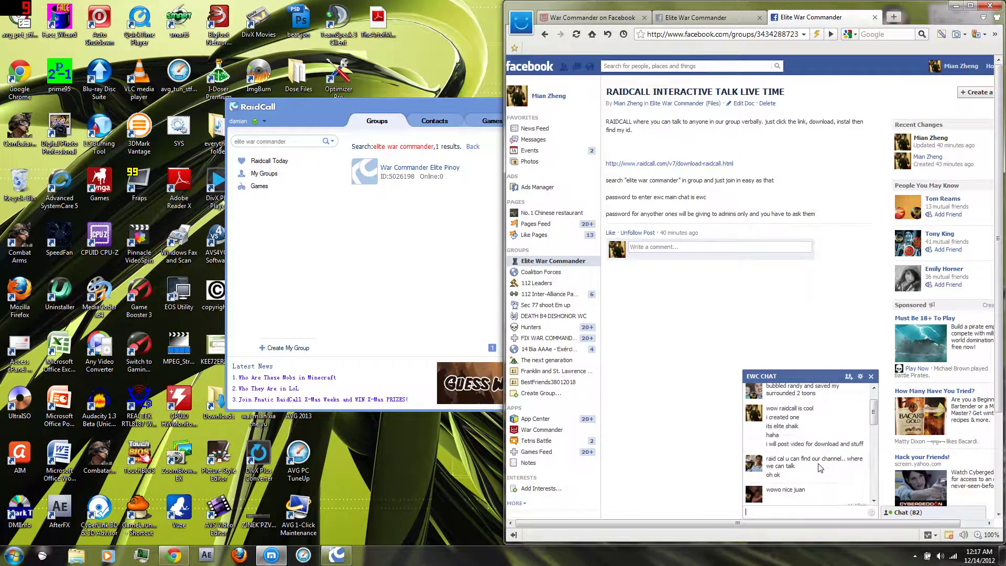
scroll(818, 468, "up", 2)
scroll(818, 469, "down", 1)
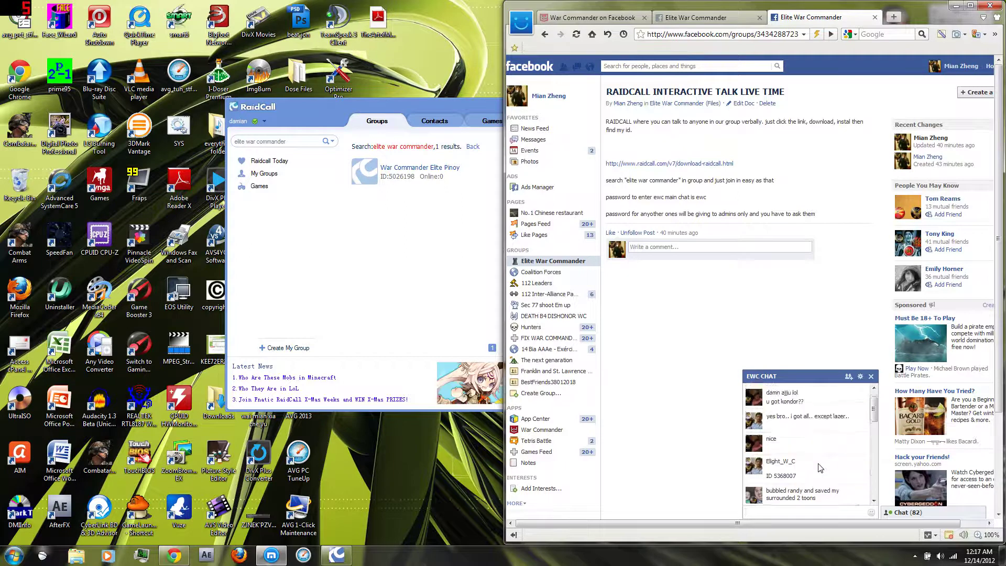
scroll(817, 468, "down", 1)
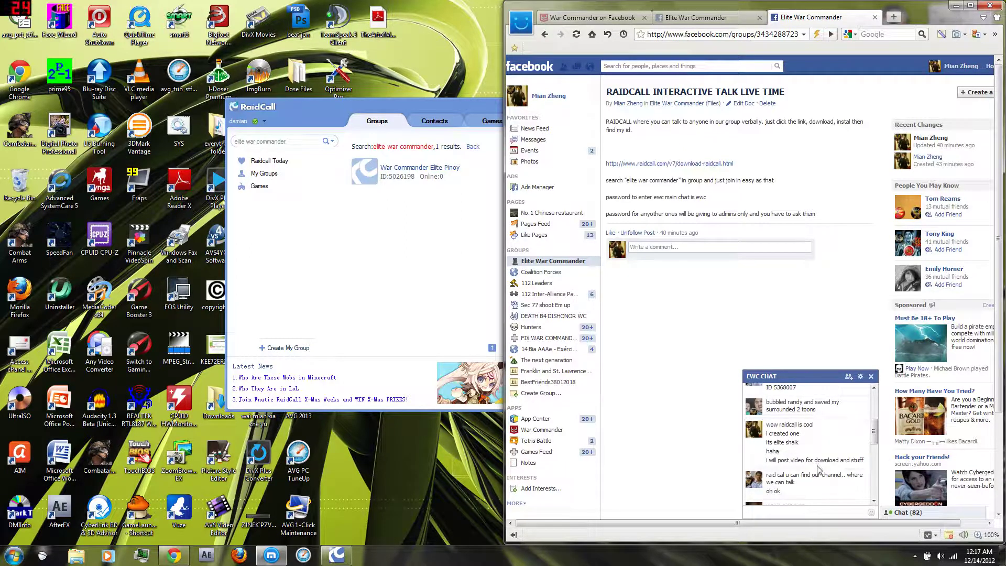
scroll(817, 472, "down", 1)
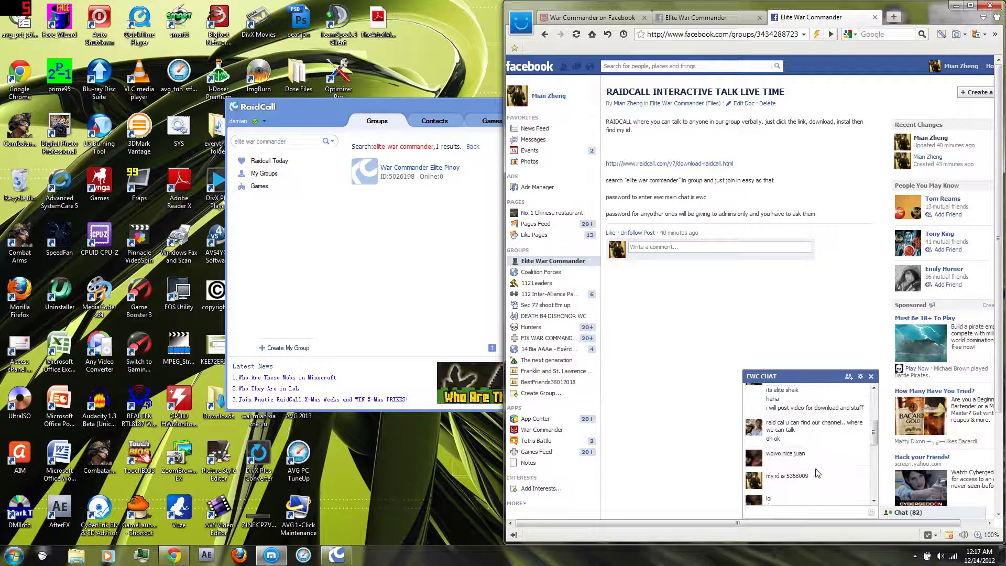
scroll(817, 472, "down", 2)
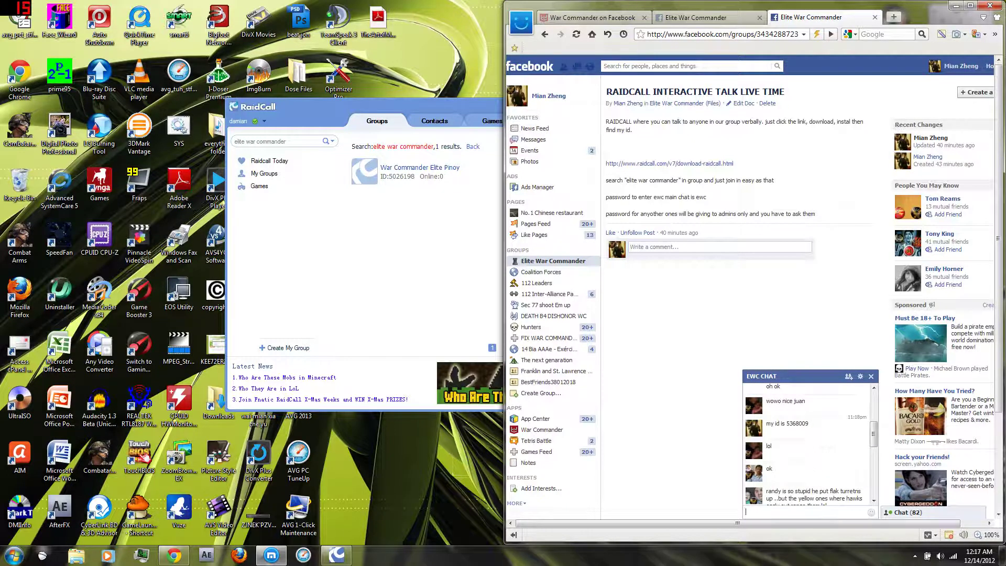
Step: Copy group ID 5368009 from the Facebook chat and search it in RaidCall
left_click_drag(786, 422, 804, 423)
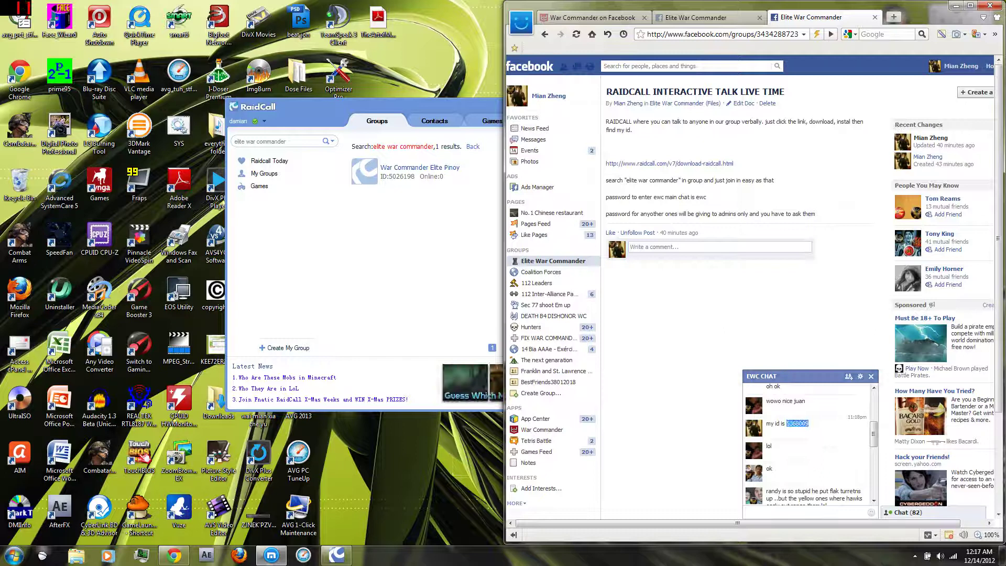
right_click(803, 425)
left_click(821, 431)
left_click(266, 141)
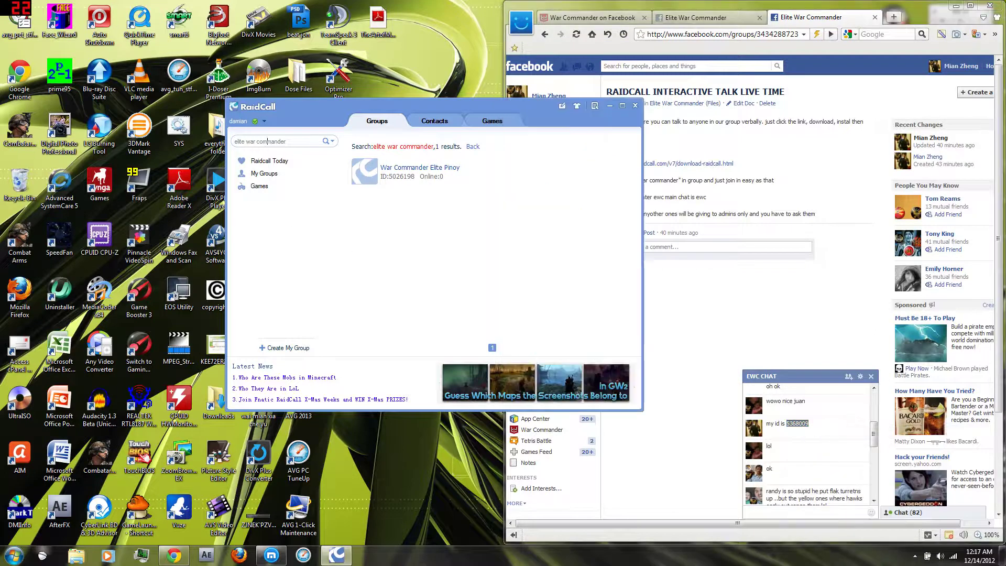
key("ctrl+a")
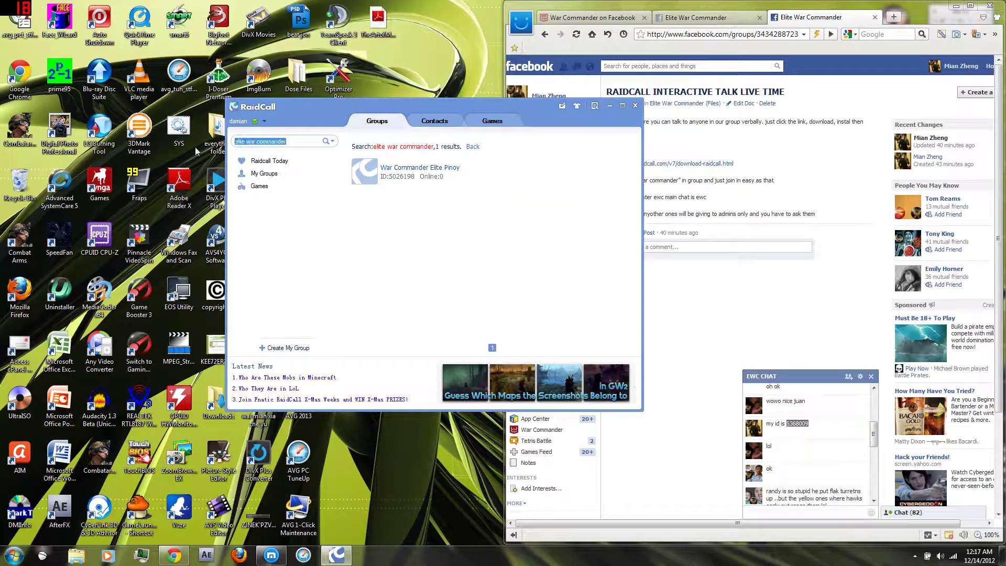
right_click(266, 142)
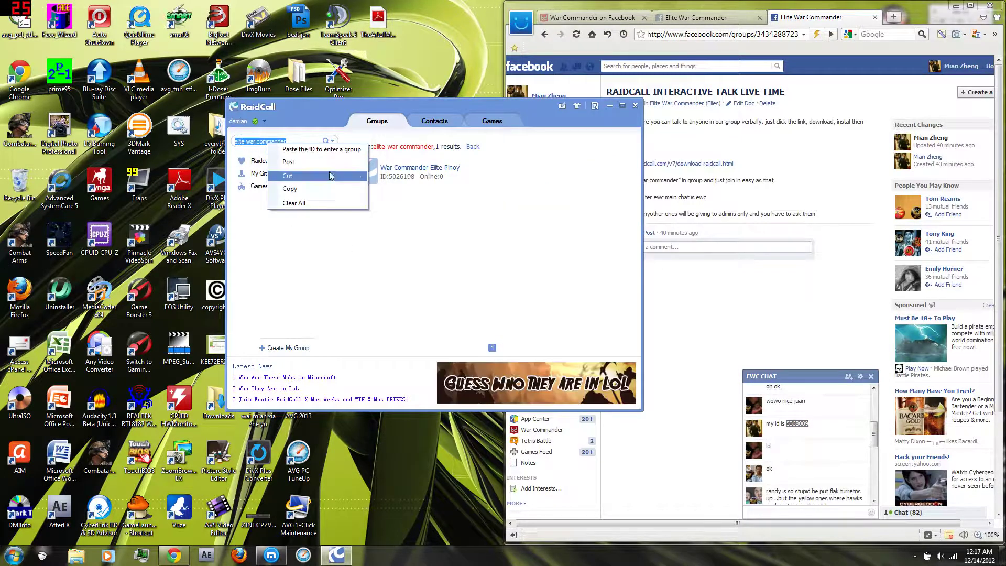
left_click(326, 166)
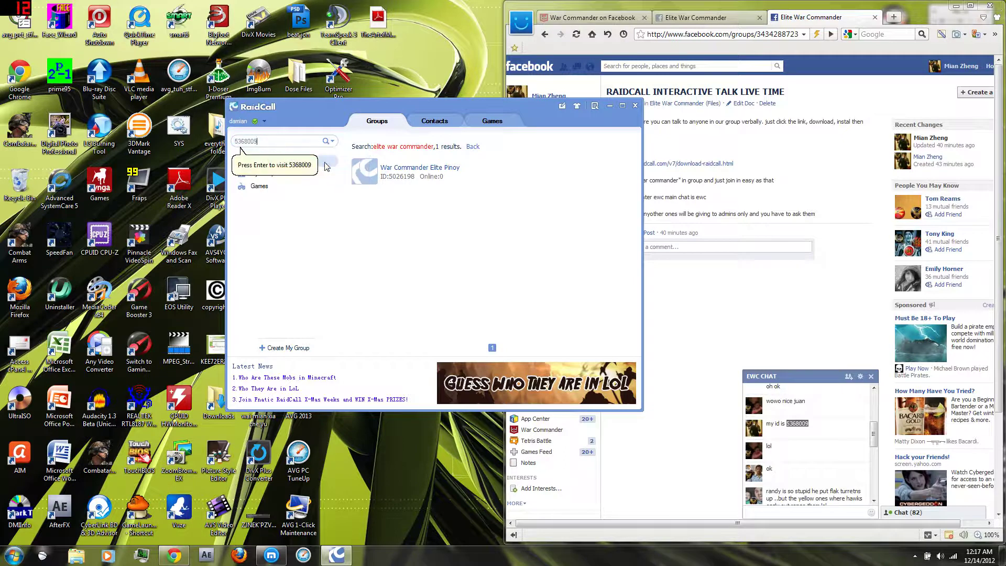
key("Return")
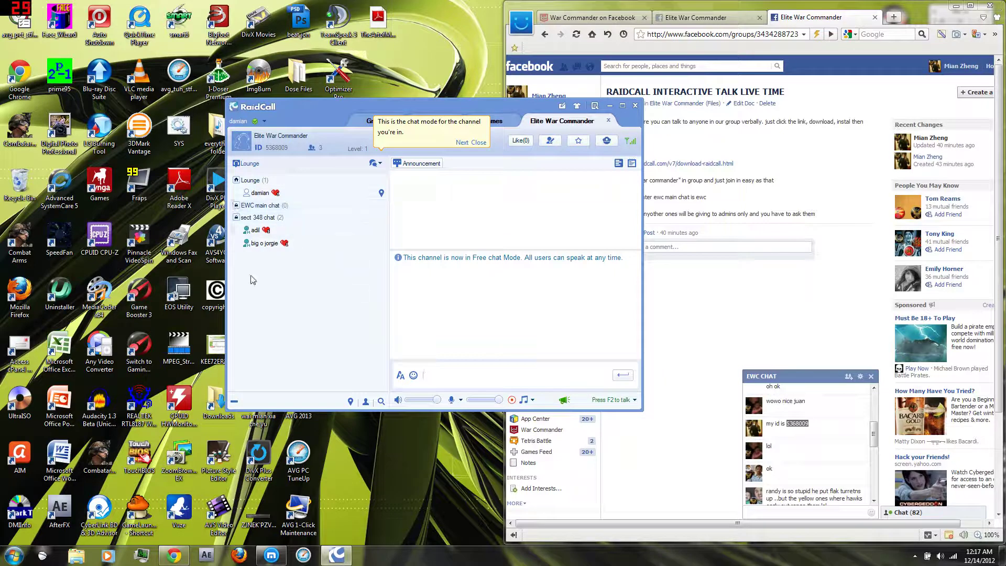
Step: Try entering EWC main chat and submit its channel password
double_click(264, 207)
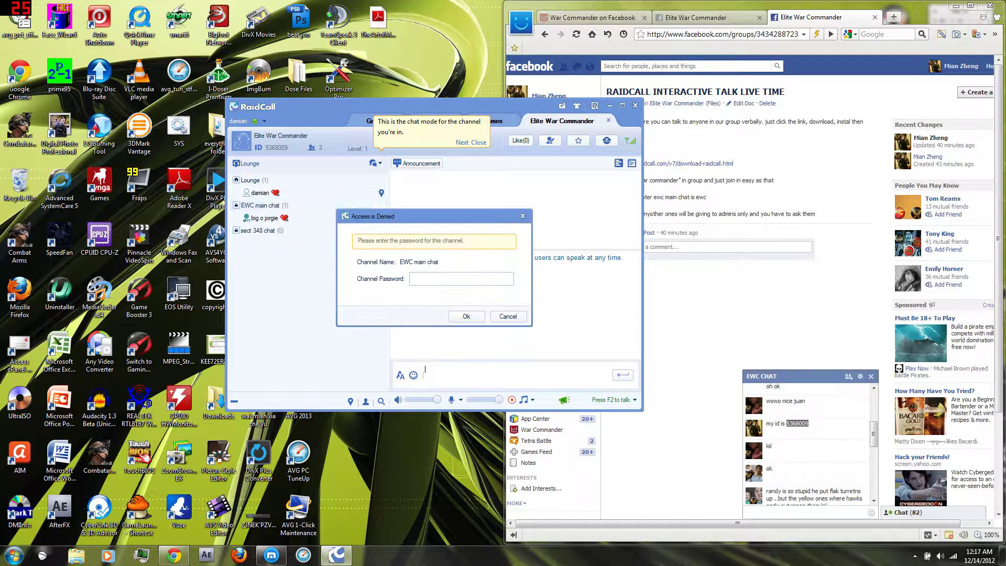
type("e")
left_click(476, 318)
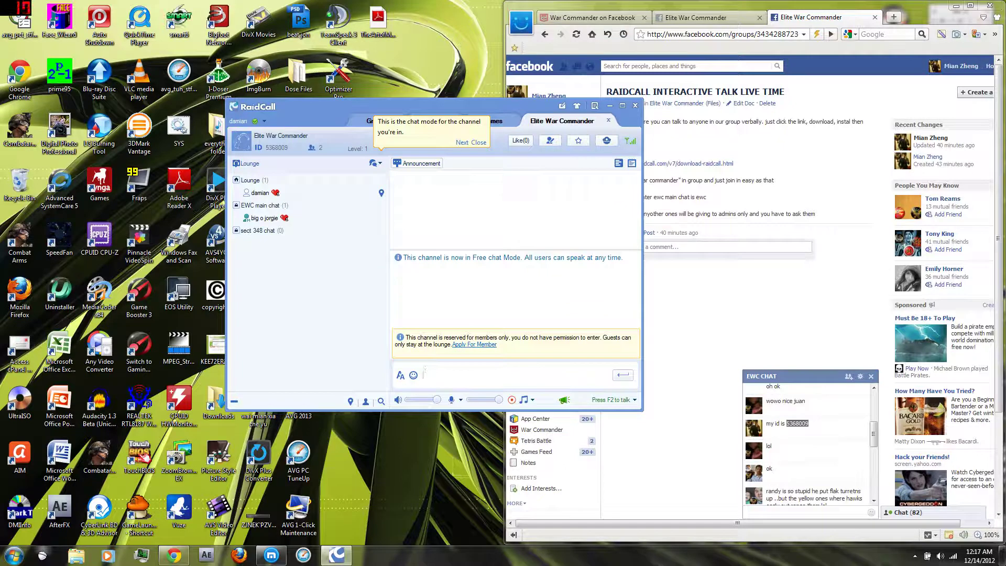
Step: Apply for Elite War Commander membership, dismiss the confirmation, then retry entering EWC main chat
left_click(475, 346)
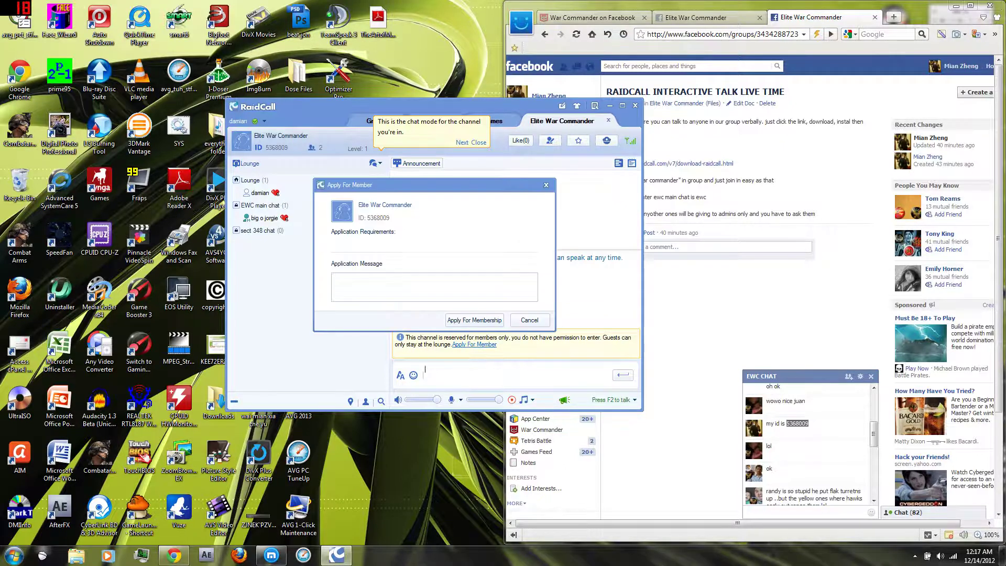
left_click(469, 320)
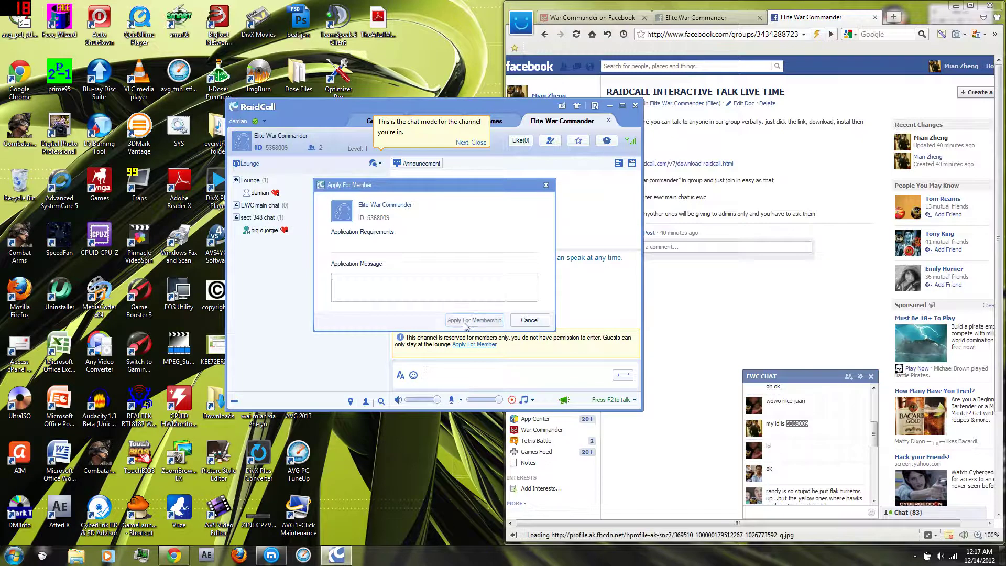
left_click(527, 320)
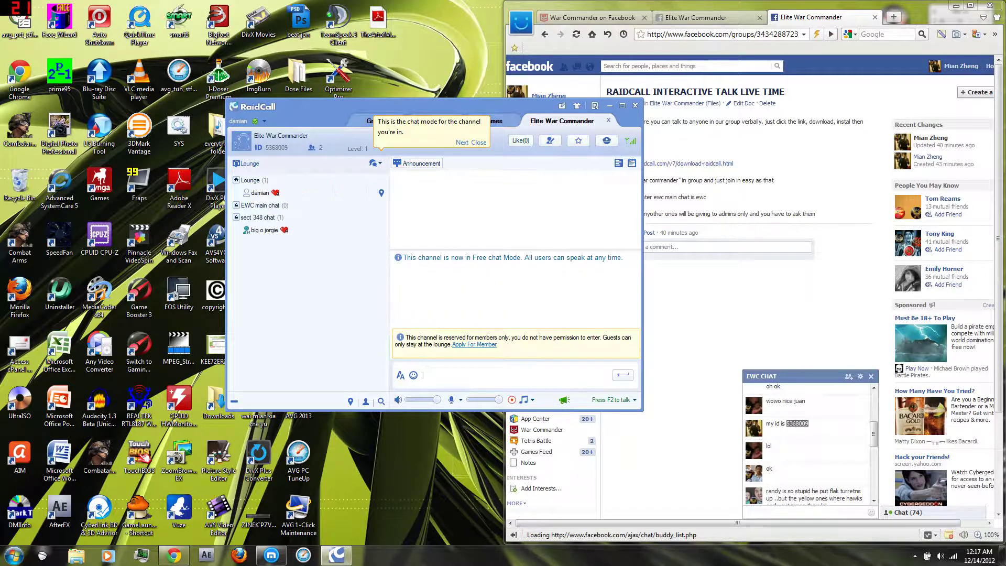
double_click(274, 207)
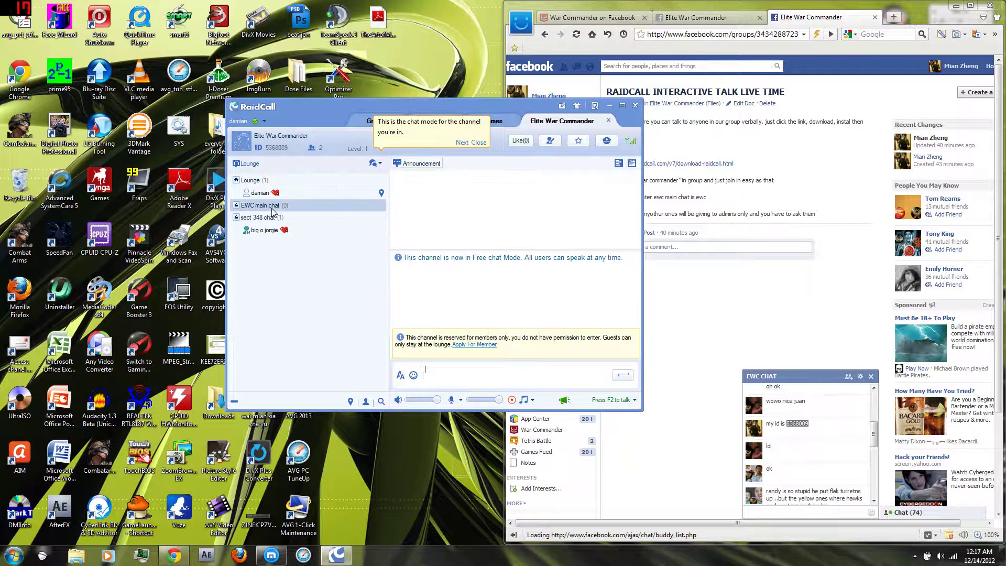